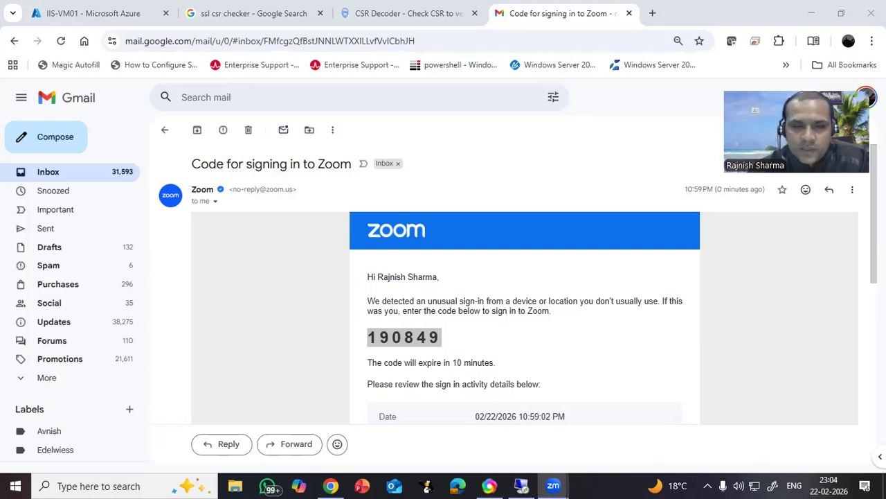
Switch to the Remote Desktop session, minimize its open certificates console and refresh the server's desktop
{"action": "left_click", "coordinate": [524, 484]}
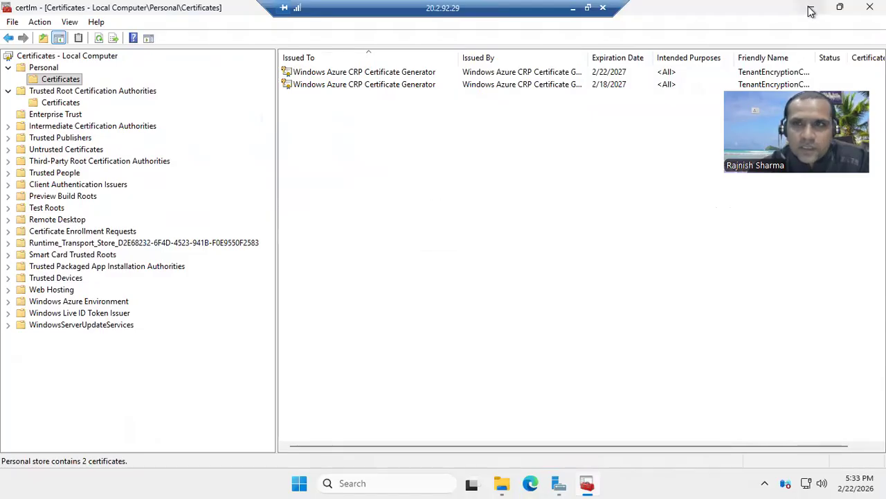
{"action": "left_click", "coordinate": [811, 11]}
{"action": "left_click", "coordinate": [811, 7]}
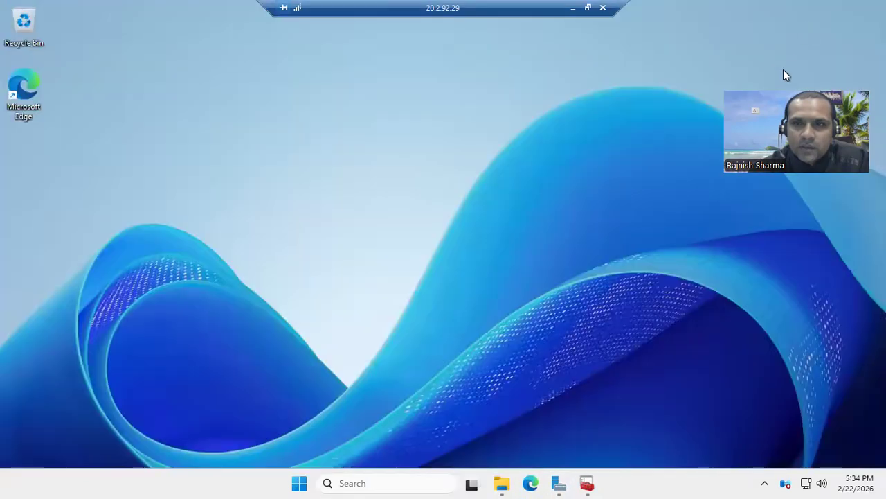
{"action": "right_click", "coordinate": [368, 223]}
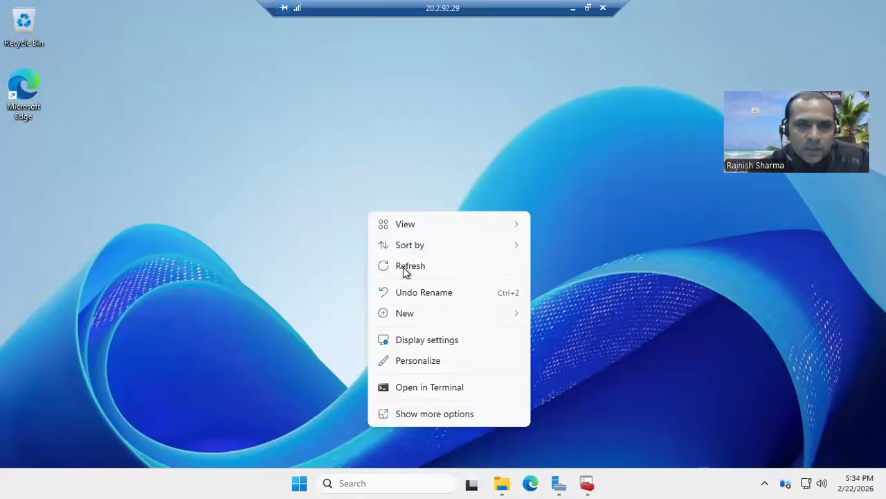
{"action": "left_click", "coordinate": [404, 268]}
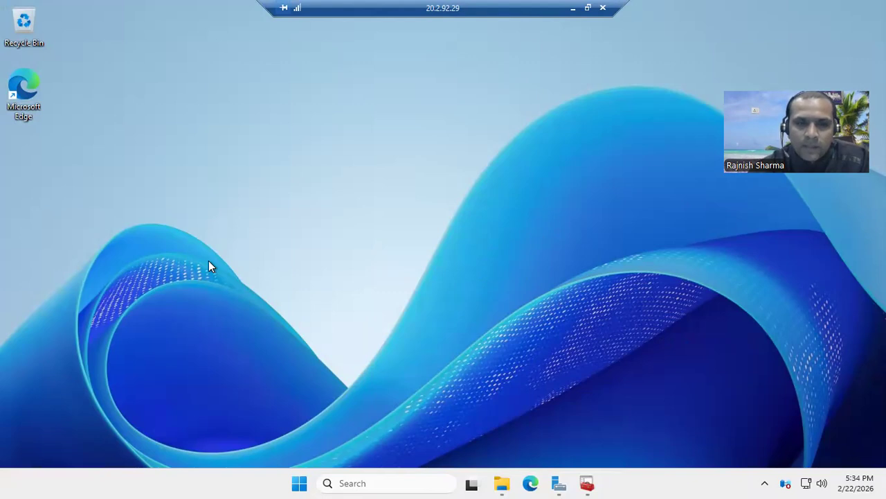
Search for "cer", open Manage computer certificates and maximize its window
{"action": "key", "text": "super"}
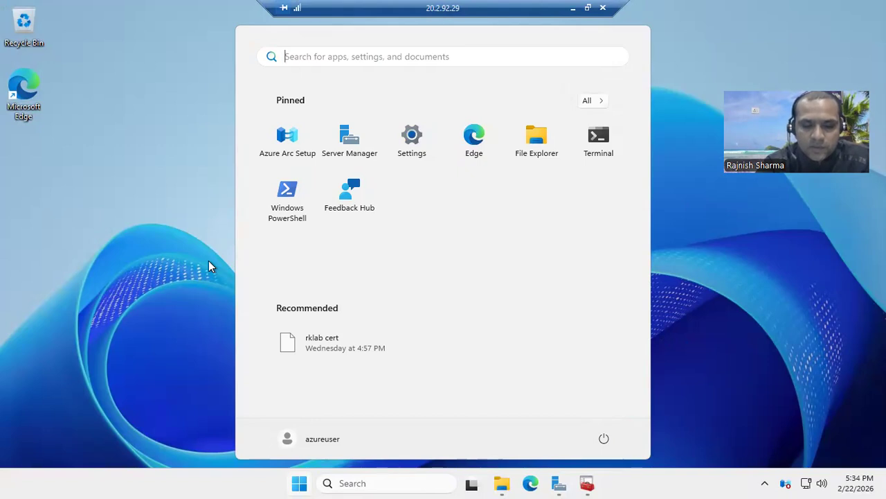
{"action": "type", "text": "ceti"}
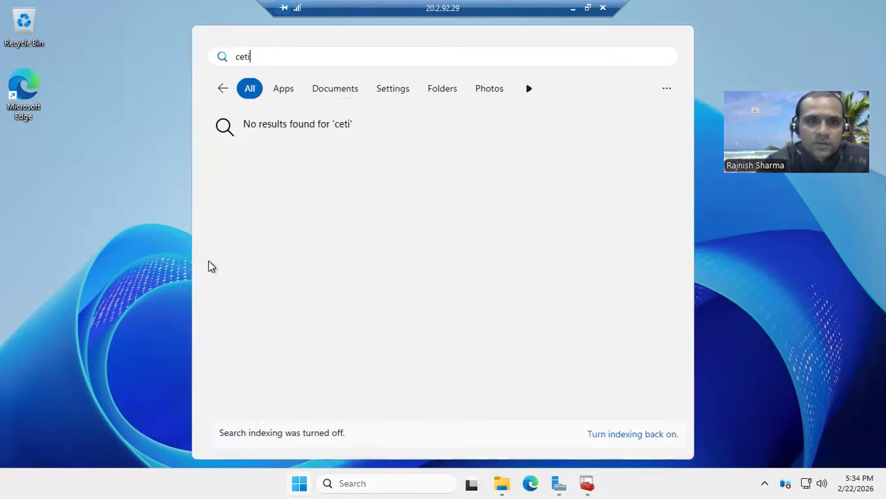
{"action": "key", "text": "BackSpace"}
{"action": "type", "text": "r"}
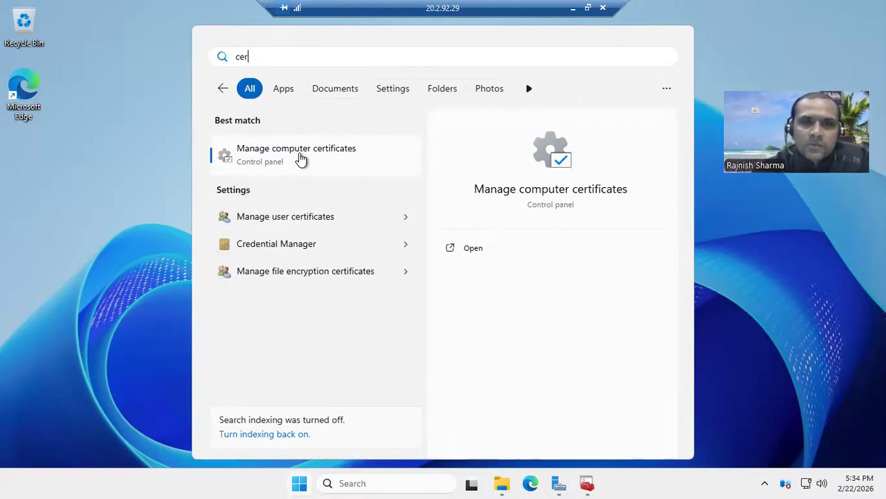
{"action": "left_click", "coordinate": [300, 153]}
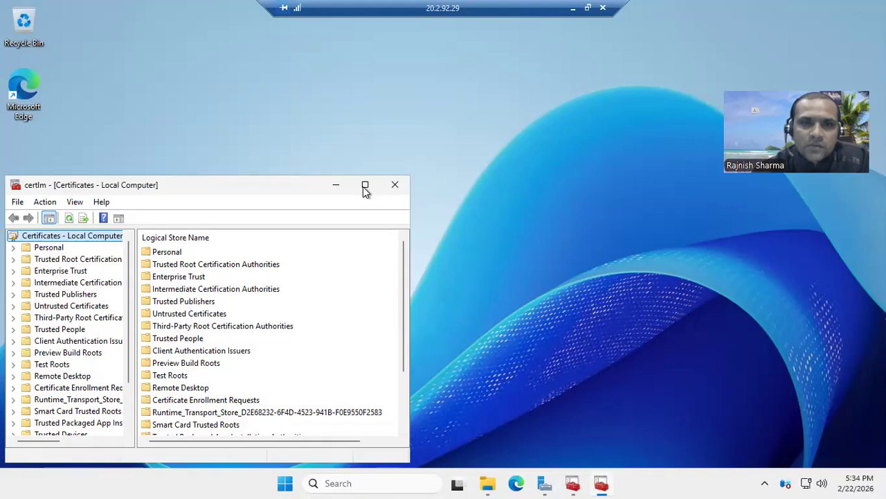
{"action": "left_click", "coordinate": [364, 185]}
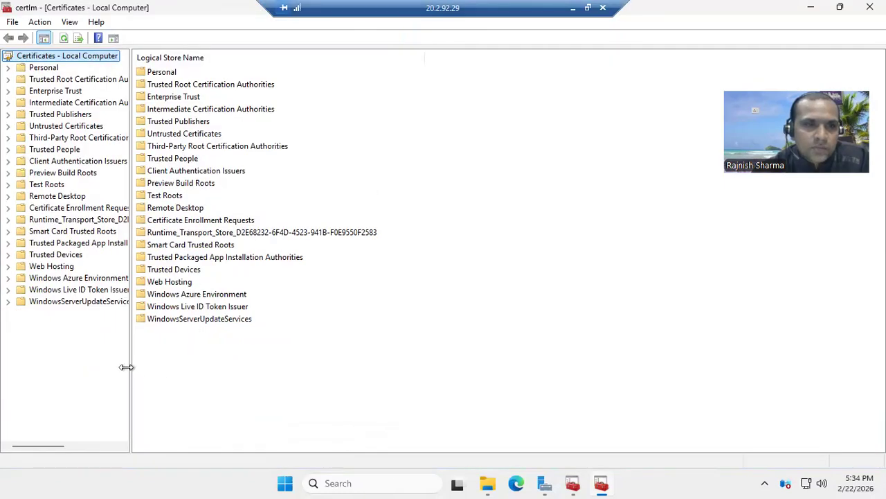
Widen the console tree and display the certificates in the local computer's Personal store
{"action": "left_click_drag", "start_coordinate": [127, 367], "coordinate": [223, 363]}
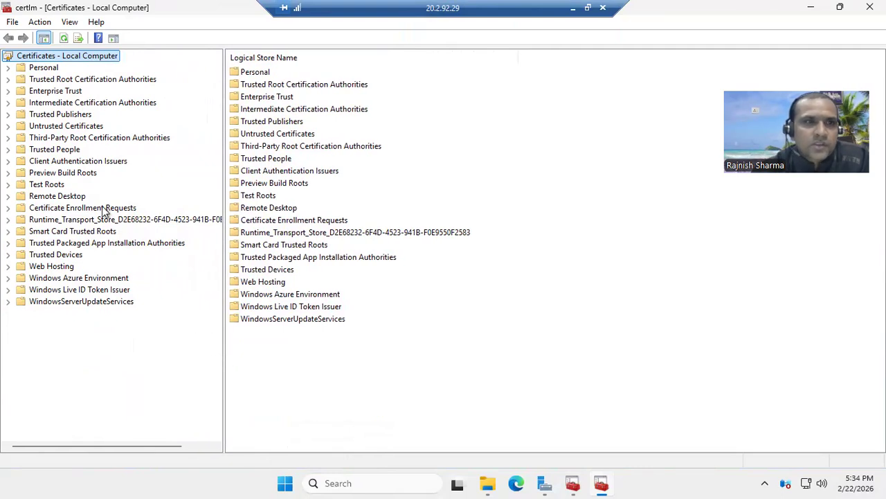
{"action": "left_click", "coordinate": [9, 68]}
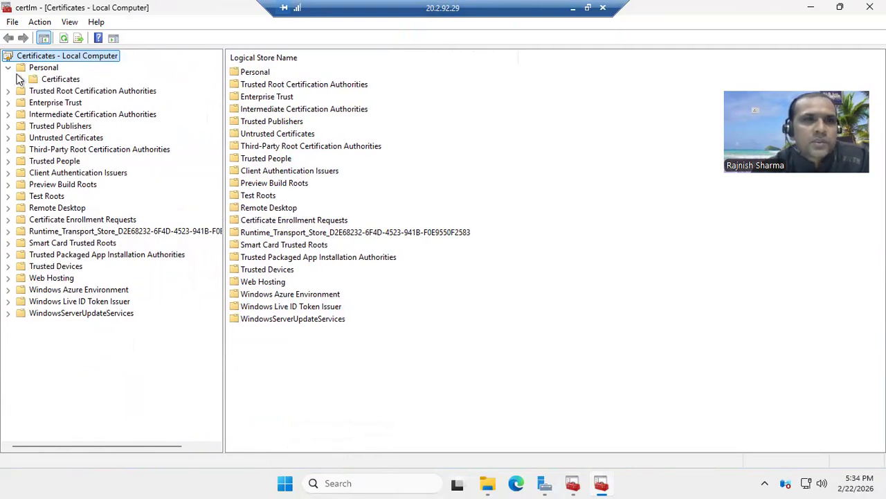
{"action": "left_click", "coordinate": [53, 81]}
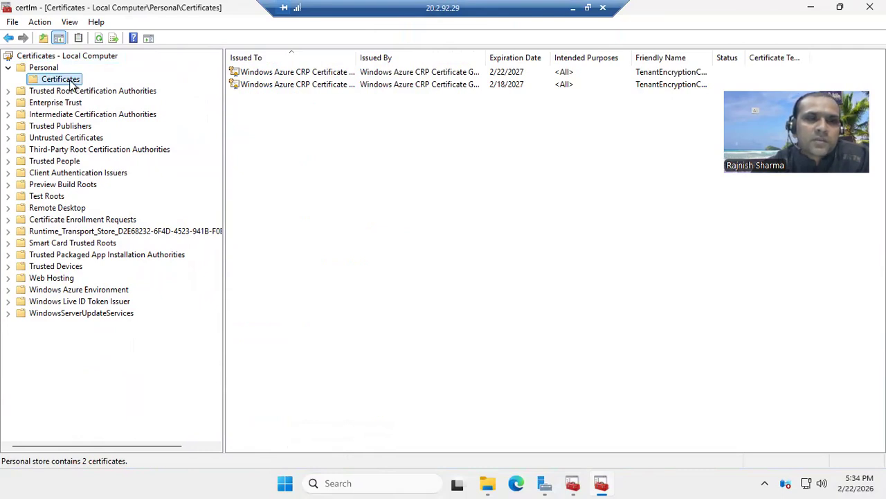
{"action": "right_click", "coordinate": [71, 83]}
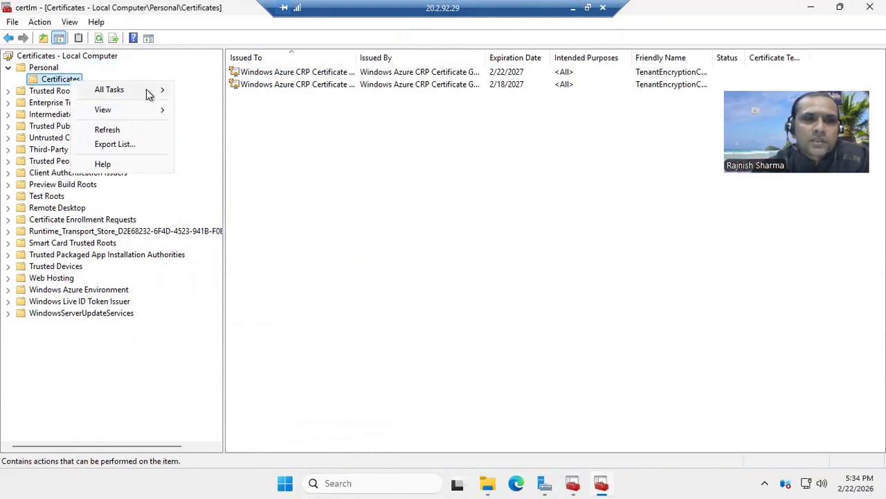
{"action": "mouse_move", "coordinate": [147, 94]}
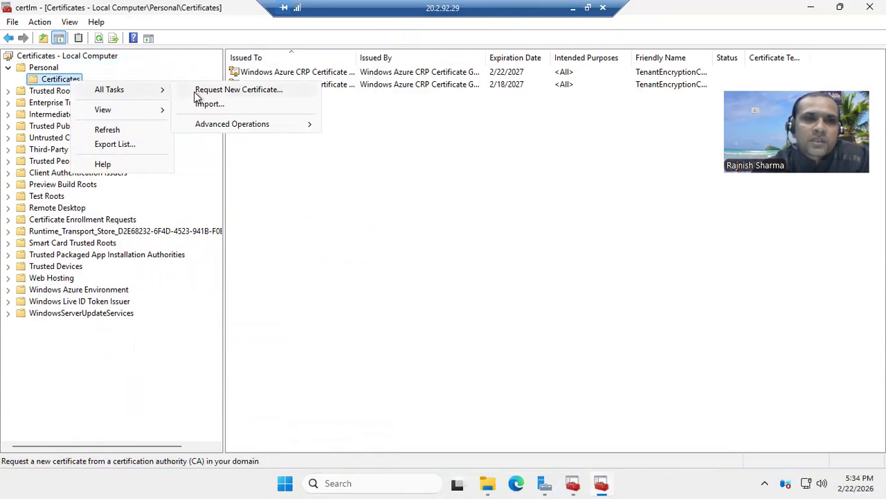
{"action": "mouse_move", "coordinate": [254, 130]}
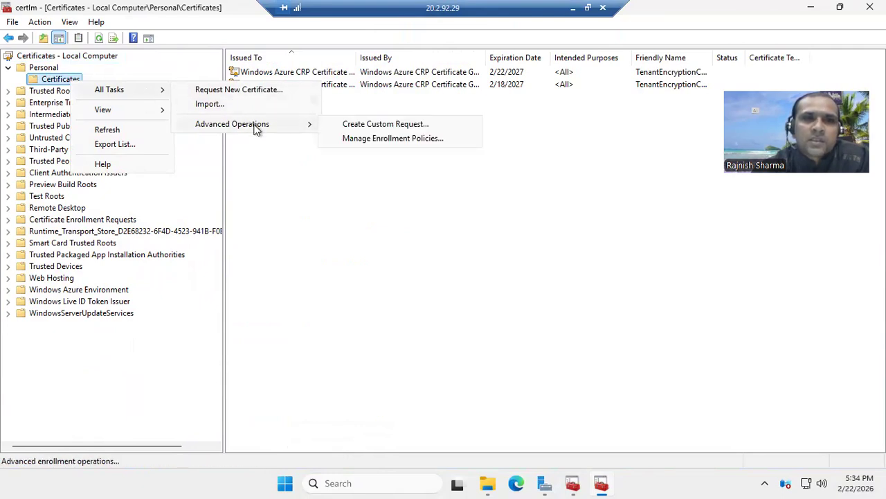
{"action": "left_click", "coordinate": [284, 89]}
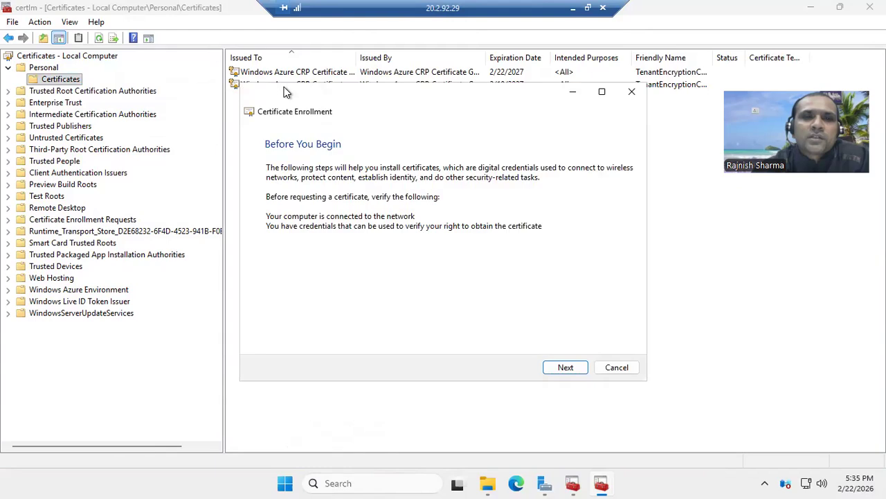
{"action": "left_click", "coordinate": [572, 369]}
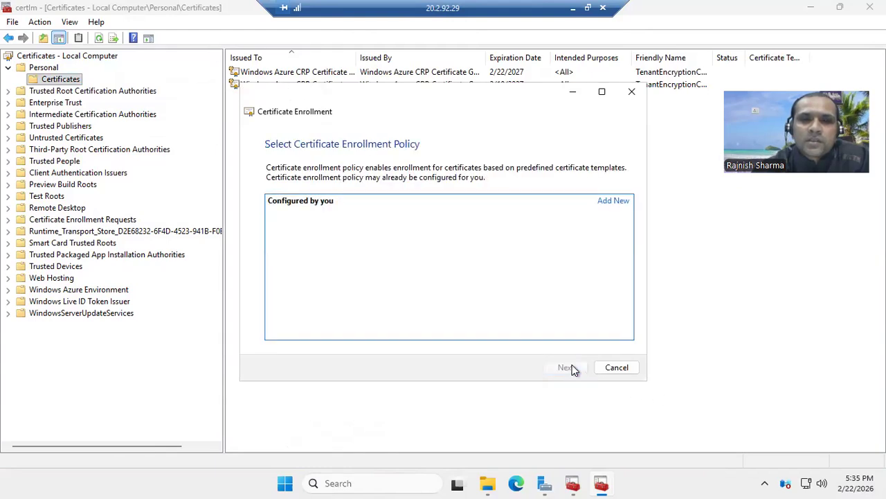
{"action": "left_click", "coordinate": [622, 202]}
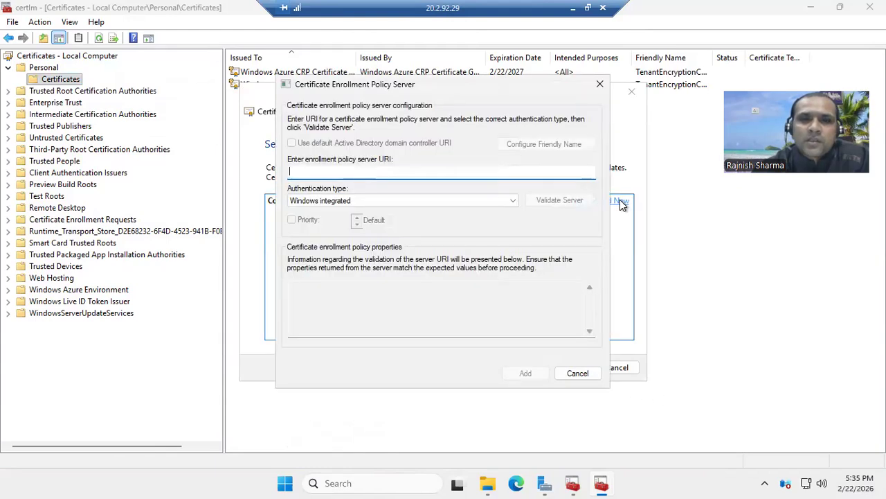
{"action": "left_click", "coordinate": [576, 372]}
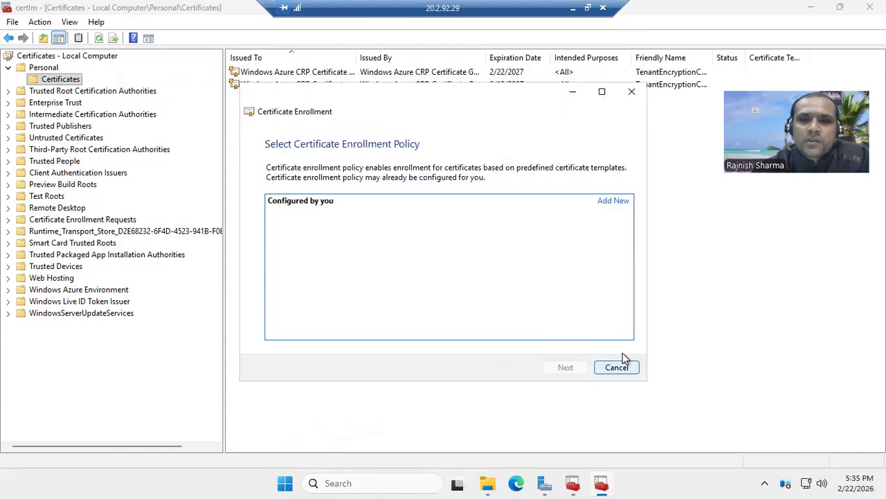
{"action": "left_click", "coordinate": [617, 368]}
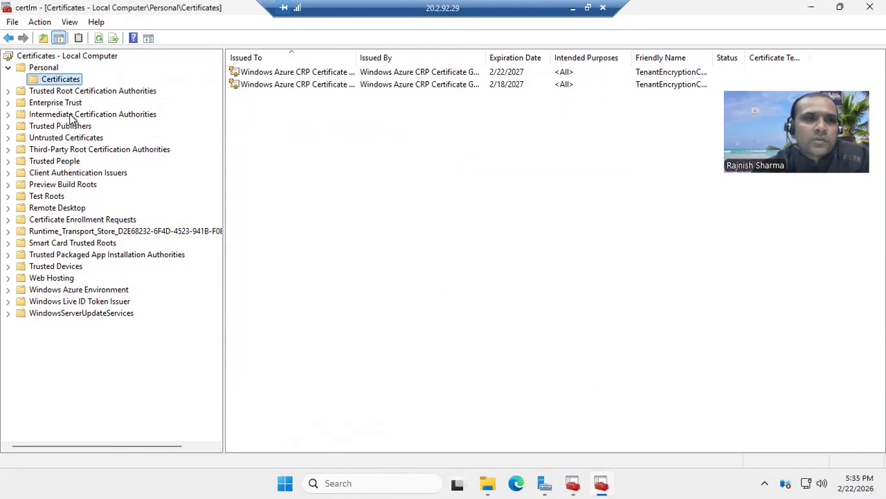
Create a custom certificate request in Personal Certificates, without an enrollment policy, using the (No template) CNG key template and PKCS #10 format
{"action": "right_click", "coordinate": [68, 81]}
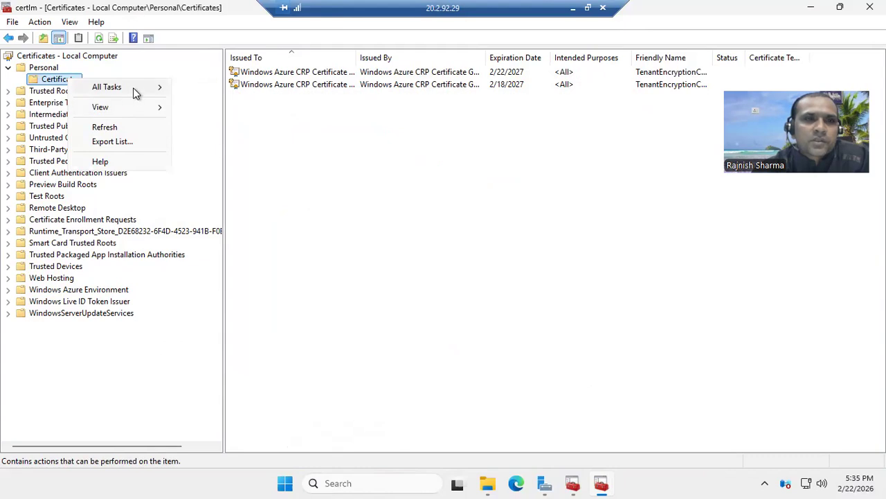
{"action": "mouse_move", "coordinate": [280, 121]}
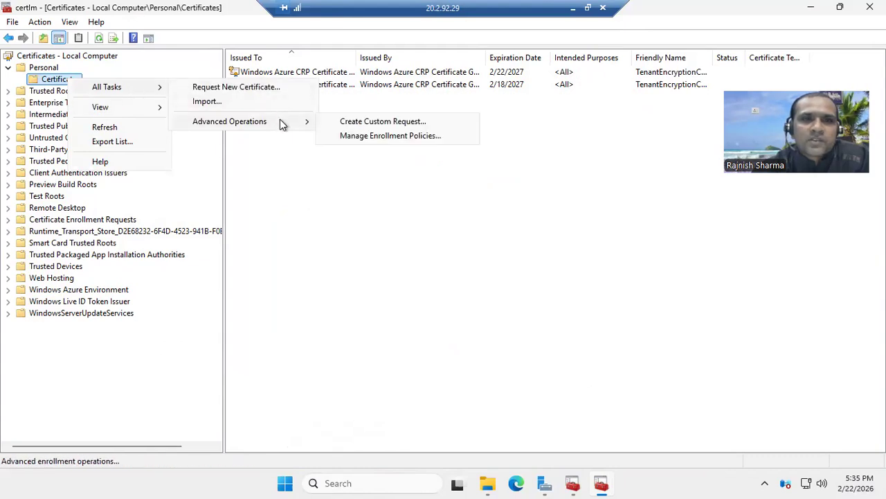
{"action": "left_click", "coordinate": [380, 122]}
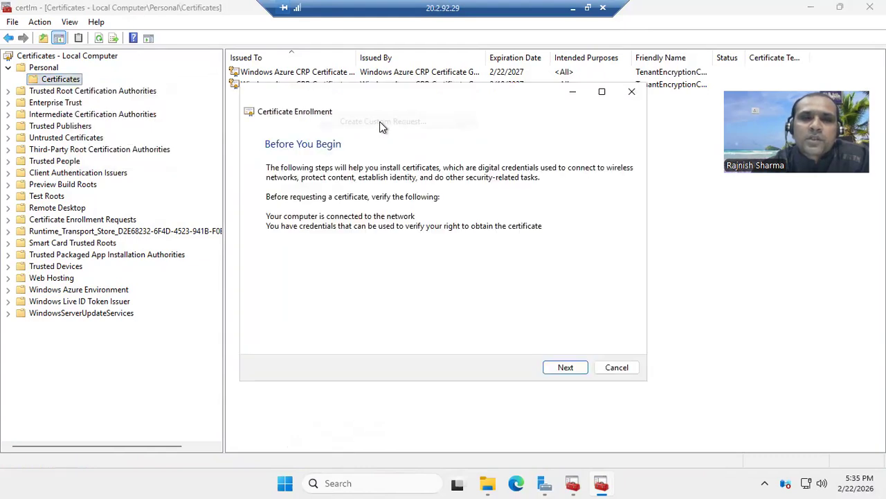
{"action": "left_click", "coordinate": [566, 367]}
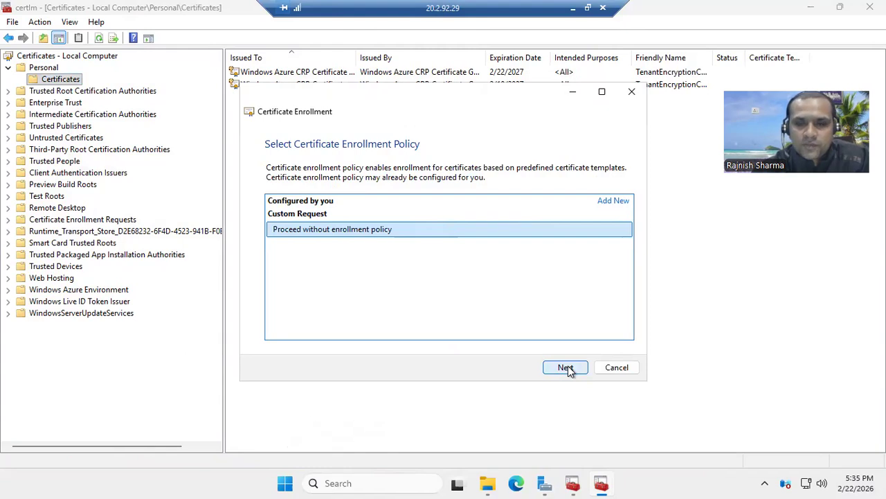
{"action": "left_click", "coordinate": [566, 367]}
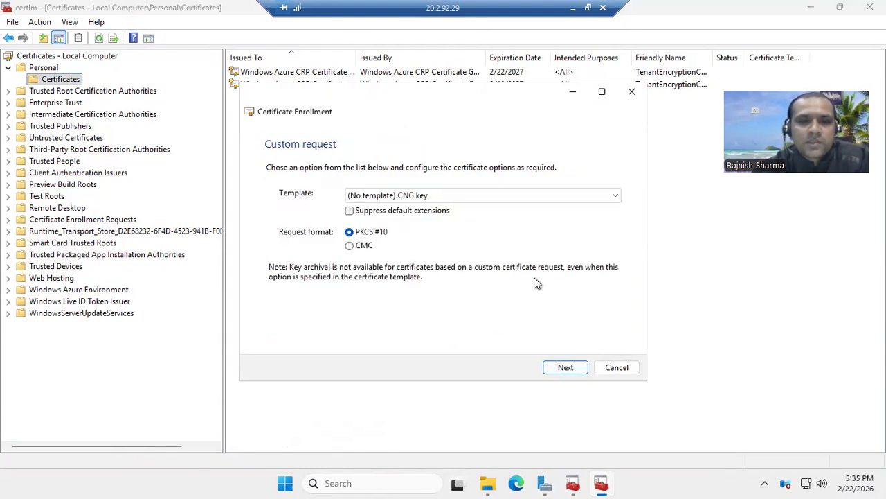
{"action": "left_click", "coordinate": [567, 367]}
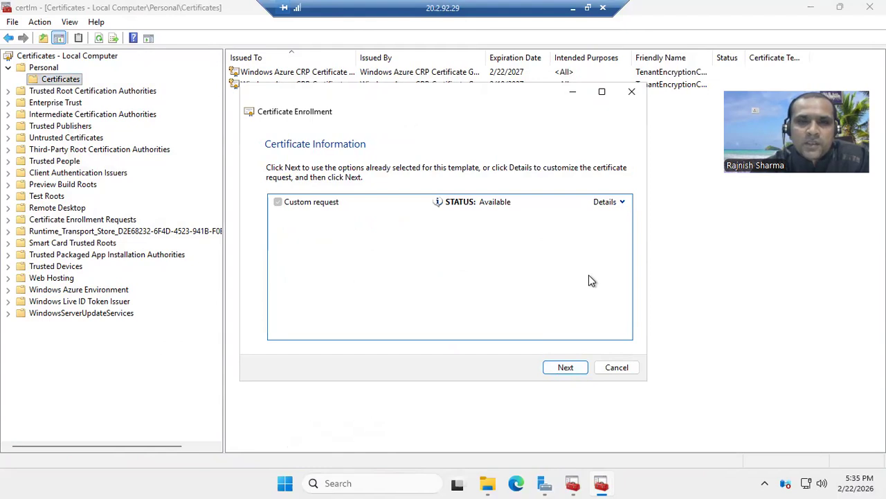
In the custom request's certificate properties, set the friendly name to mail.kmglobaltech.in and copy that name
{"action": "left_click", "coordinate": [622, 203]}
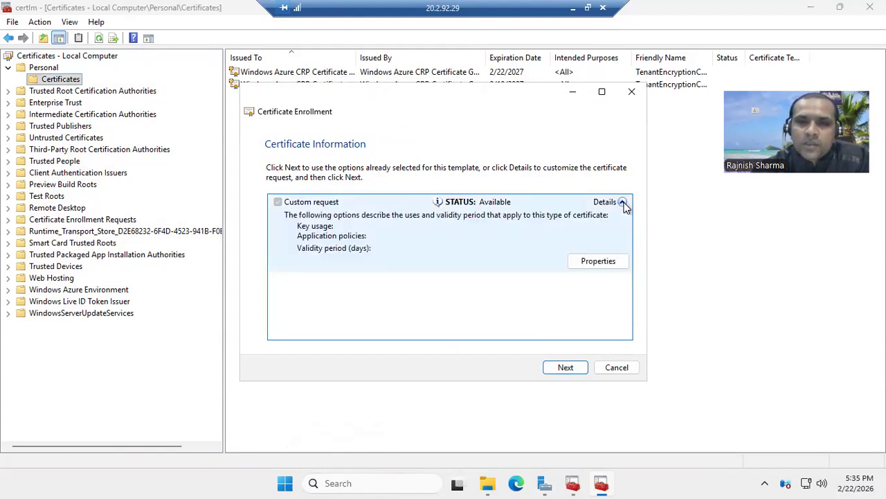
{"action": "left_click", "coordinate": [603, 263]}
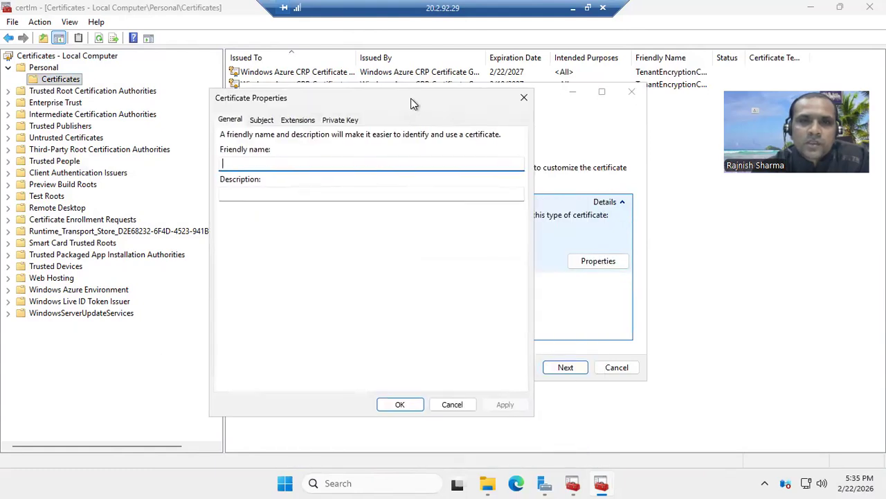
{"action": "left_click_drag", "start_coordinate": [412, 104], "coordinate": [457, 99]}
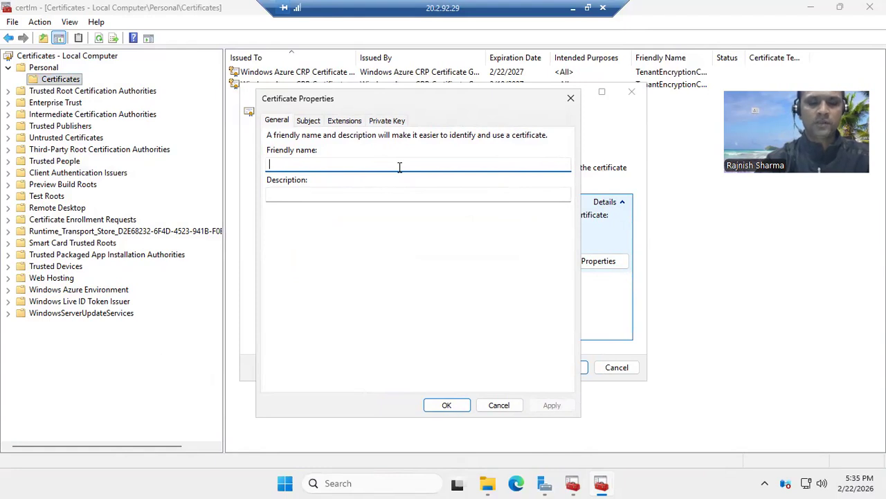
{"action": "type", "text": "mai"}
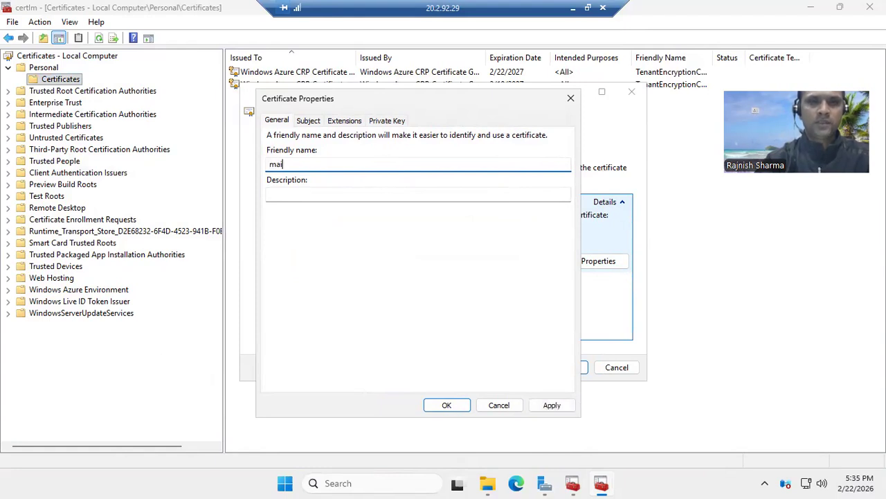
{"action": "type", "text": "l."}
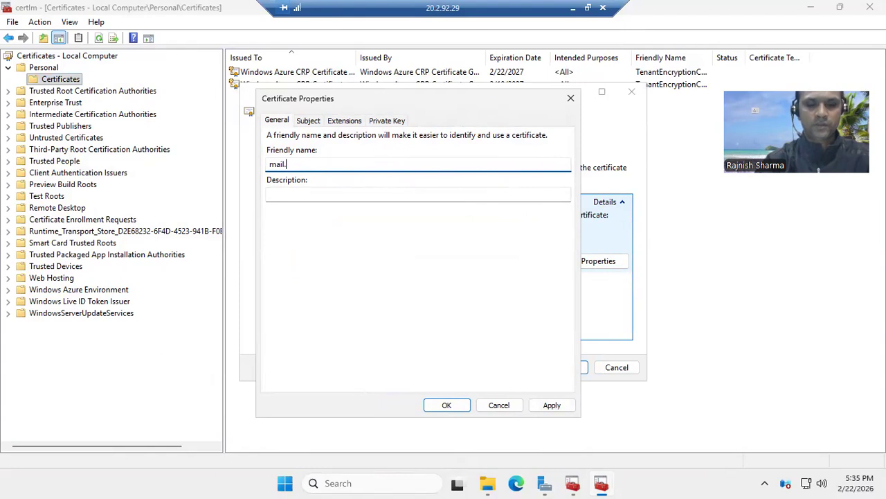
{"action": "type", "text": "km"}
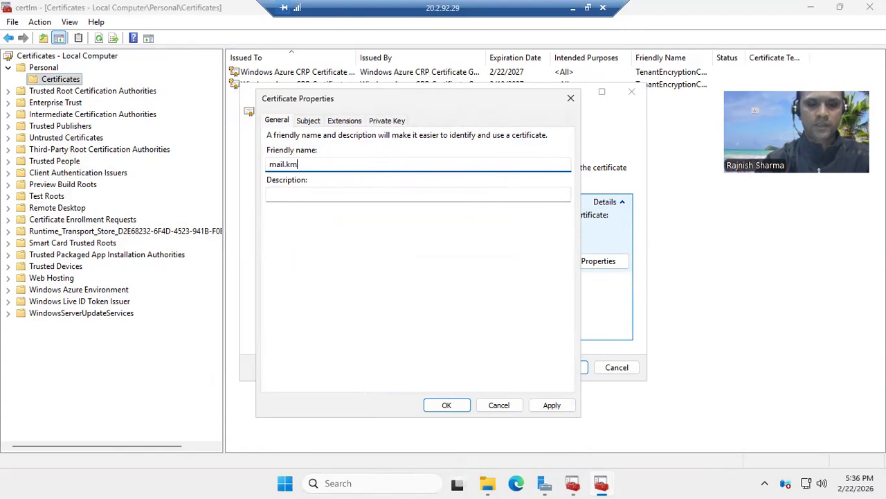
{"action": "type", "text": "glob"}
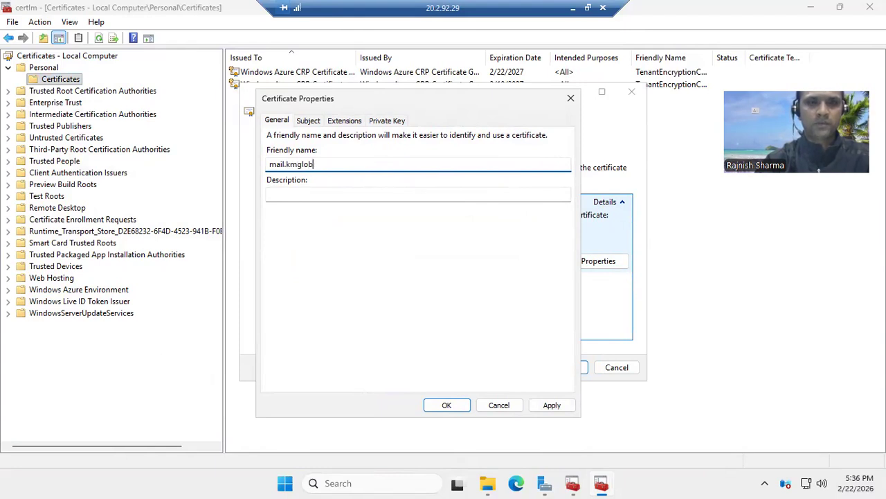
{"action": "type", "text": "altech.in"}
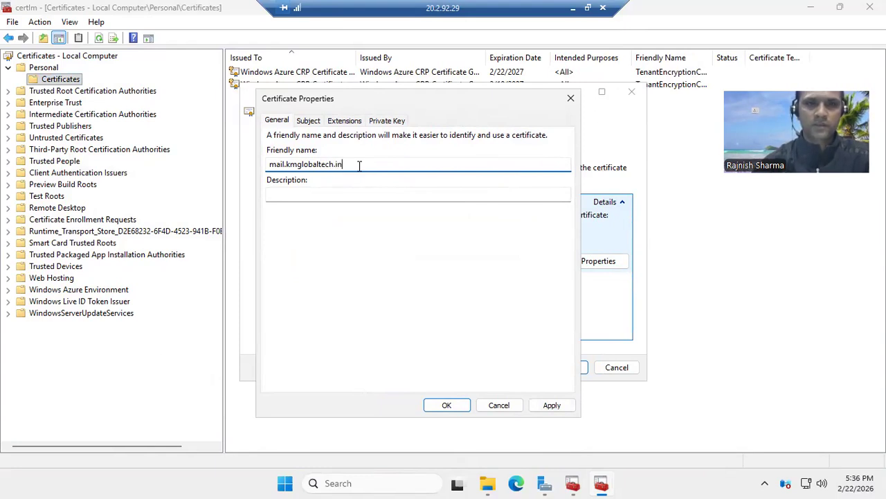
{"action": "left_click_drag", "start_coordinate": [360, 164], "coordinate": [262, 170]}
{"action": "key", "text": "ctrl+c"}
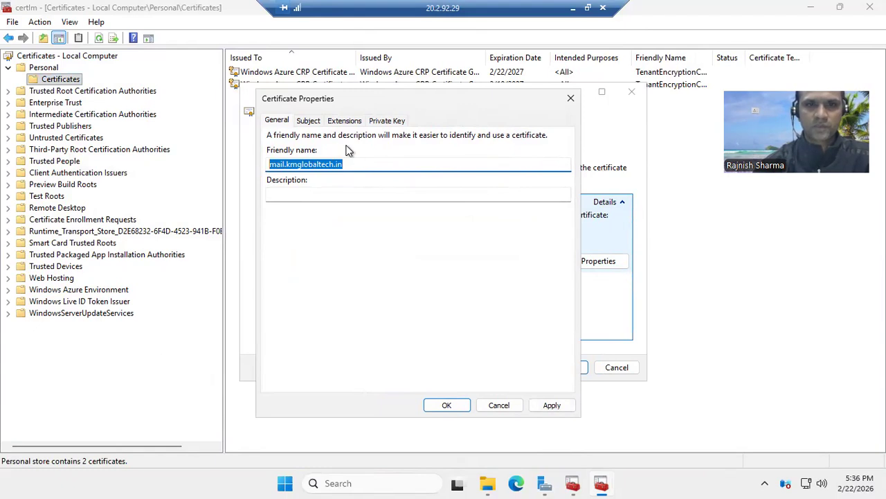
Add the common name mail.kmglobaltech.in to the certificate request's subject name
{"action": "left_click", "coordinate": [311, 122]}
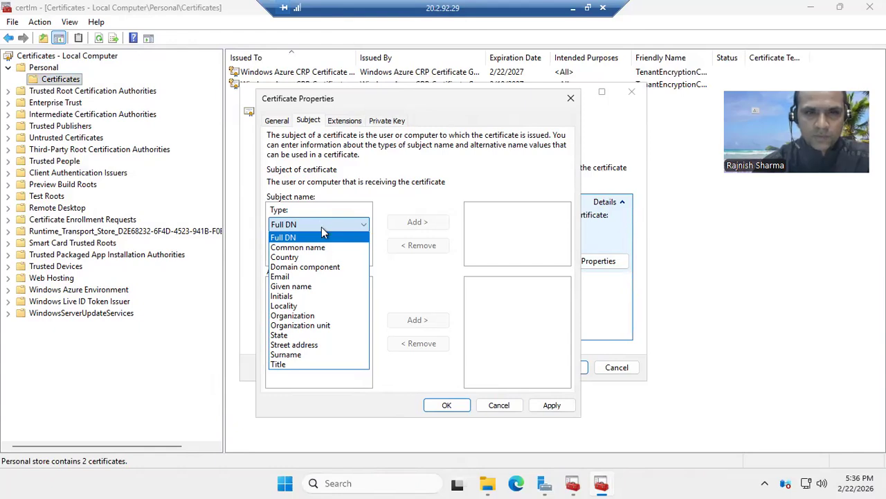
{"action": "left_click", "coordinate": [322, 247]}
{"action": "left_click", "coordinate": [329, 254]}
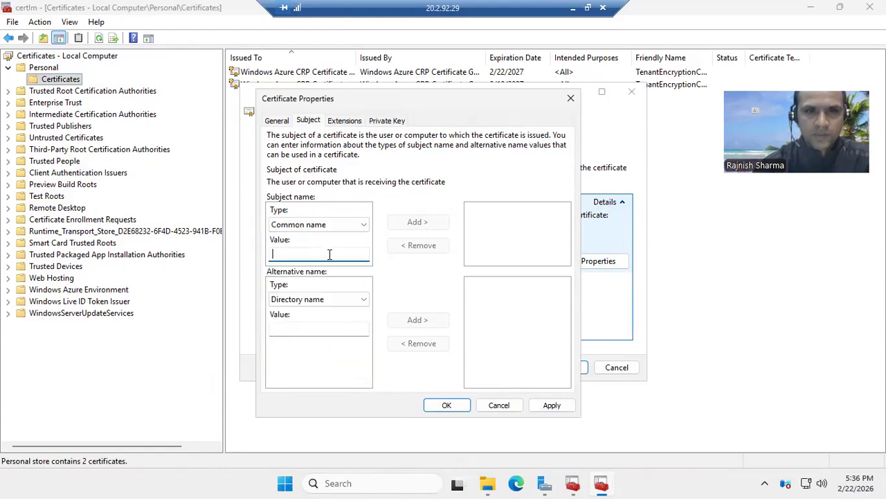
{"action": "key", "text": "ctrl+v"}
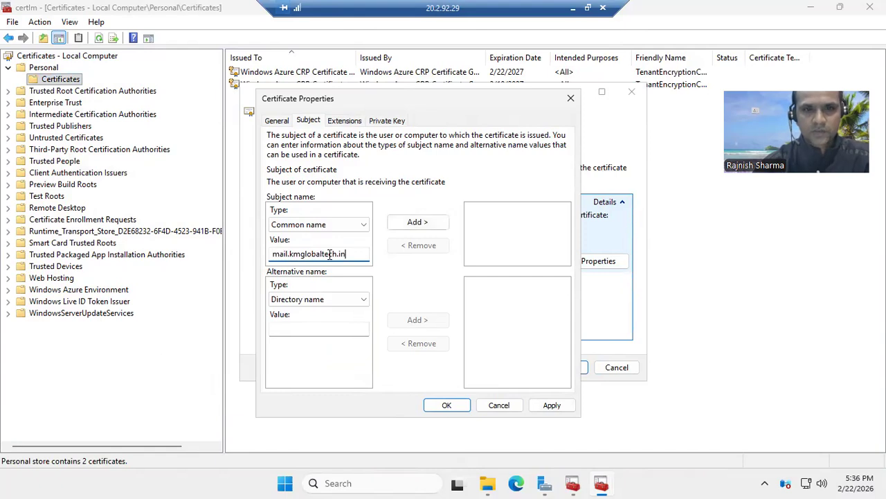
{"action": "left_click", "coordinate": [423, 224]}
Add the country IN to the certificate's subject name
{"action": "left_click", "coordinate": [310, 226]}
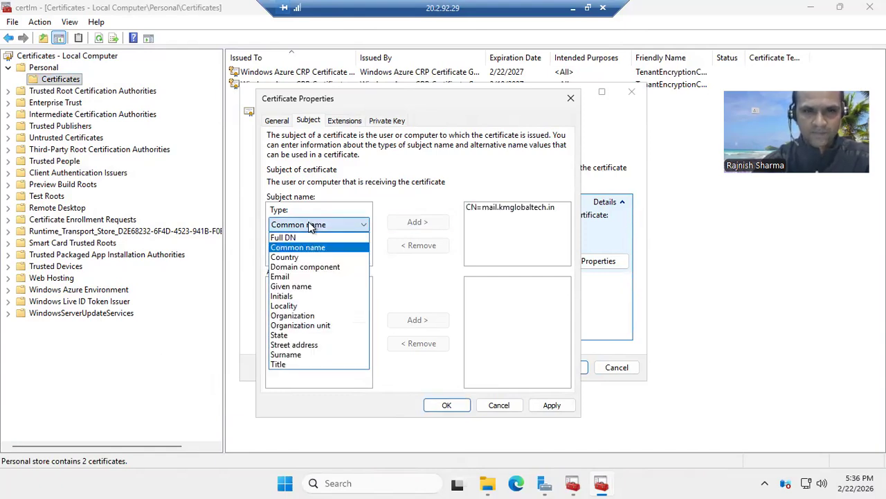
{"action": "left_click", "coordinate": [313, 257]}
{"action": "left_click", "coordinate": [313, 257]}
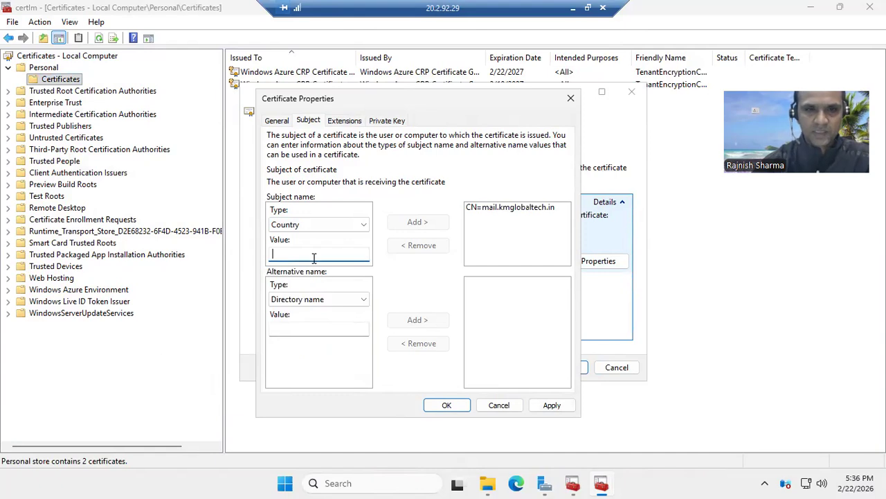
{"action": "type", "text": "IN"}
{"action": "left_click", "coordinate": [430, 228]}
Add the organization KM Global Tech to the certificate's subject name
{"action": "left_click", "coordinate": [356, 226]}
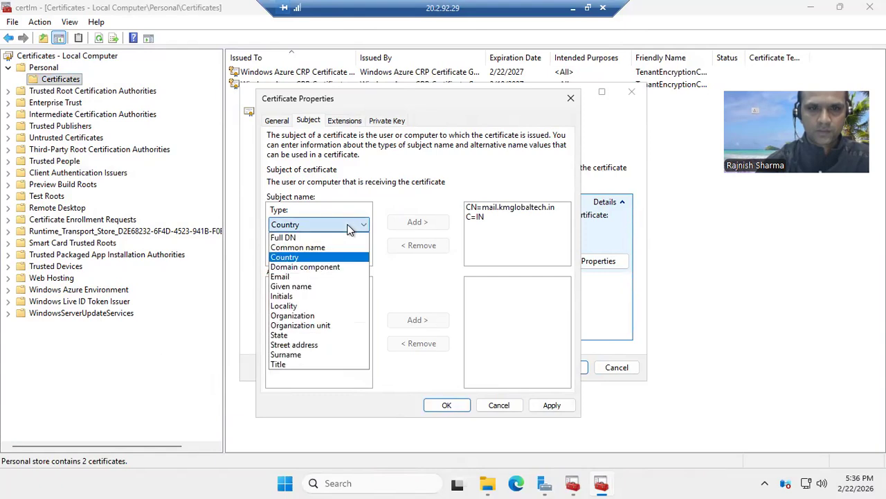
{"action": "left_click", "coordinate": [317, 315]}
{"action": "left_click", "coordinate": [321, 257]}
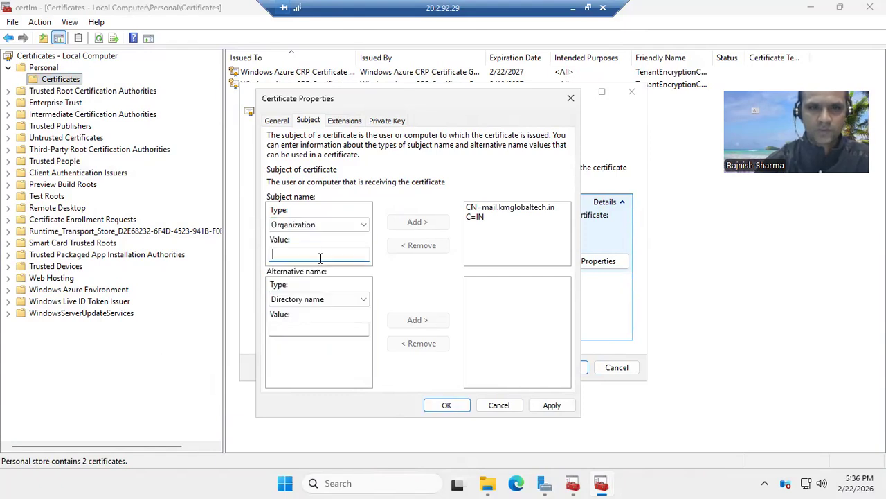
{"action": "type", "text": "KM G"}
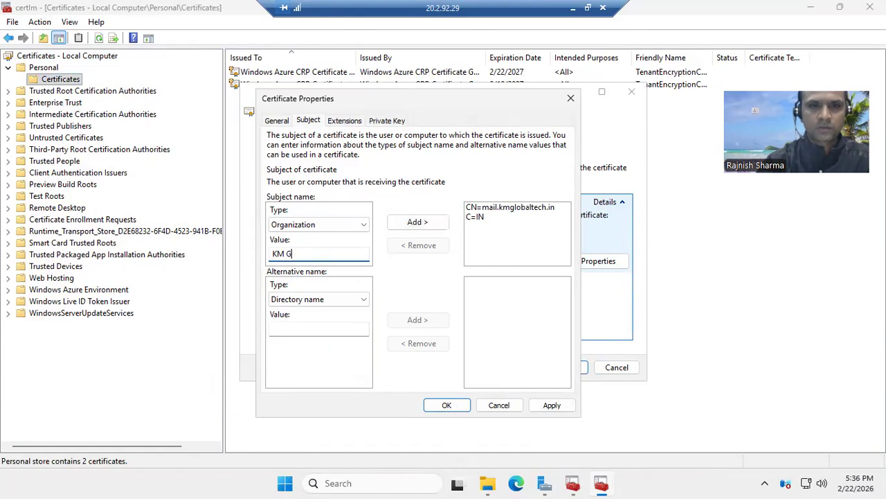
{"action": "type", "text": "lobal T"}
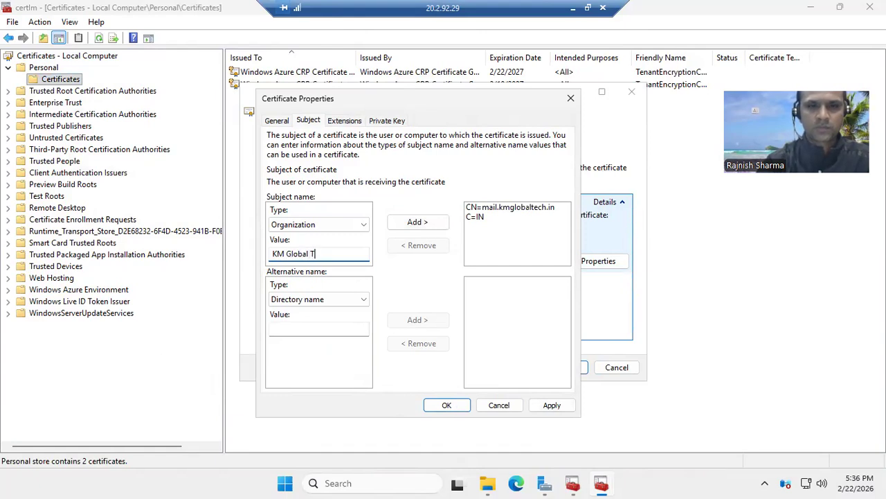
{"action": "type", "text": "ech"}
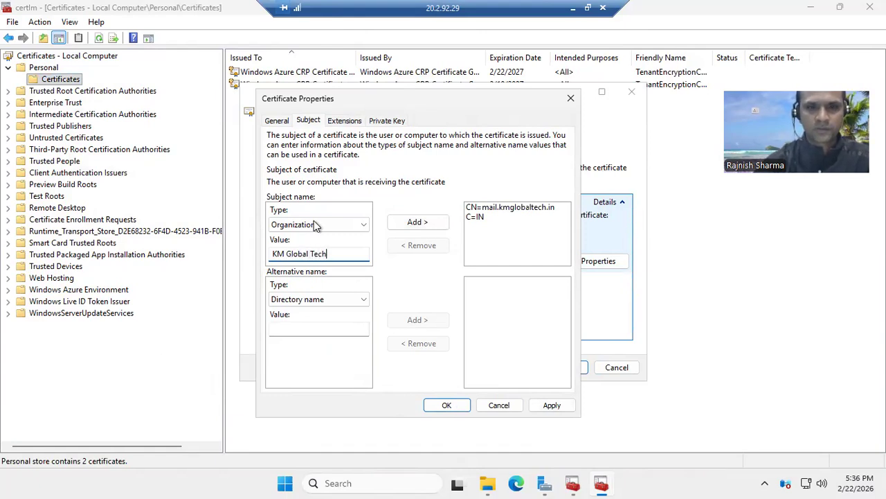
{"action": "left_click", "coordinate": [417, 221]}
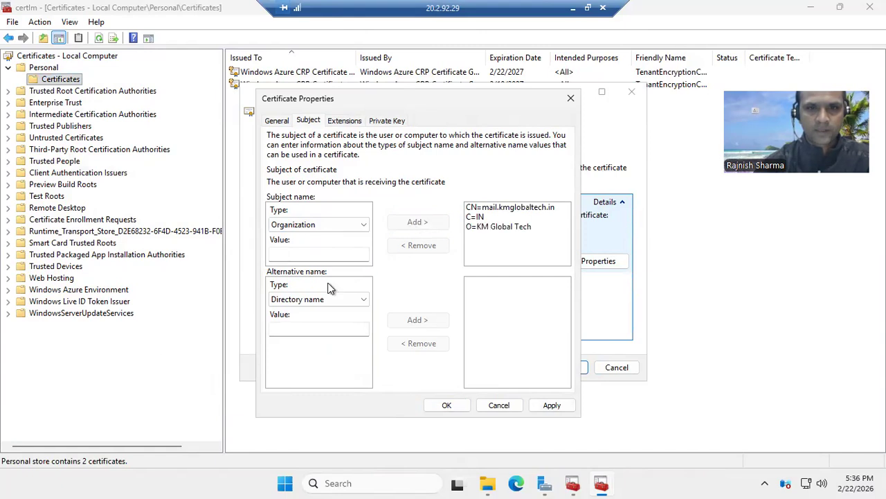
Add the organization unit Technology to the certificate's subject name
{"action": "left_click", "coordinate": [315, 226]}
{"action": "left_click", "coordinate": [322, 325]}
{"action": "left_click", "coordinate": [317, 254]}
{"action": "type", "text": "T"}
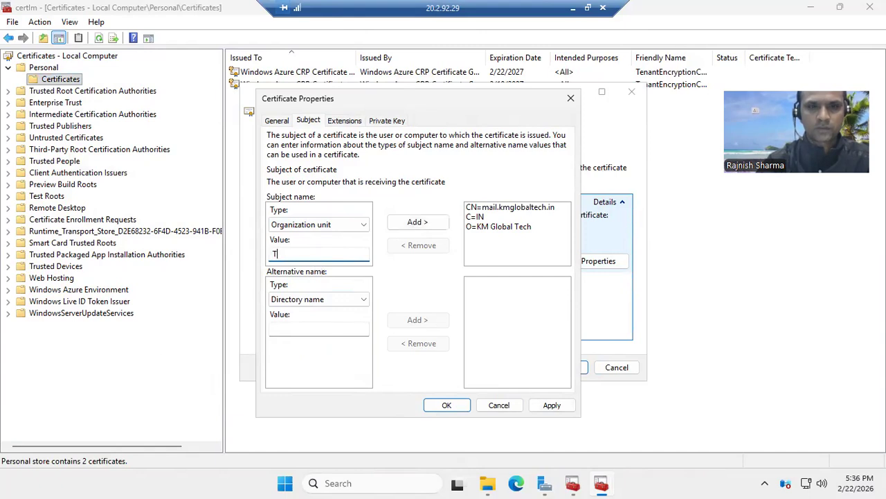
{"action": "type", "text": "echnology"}
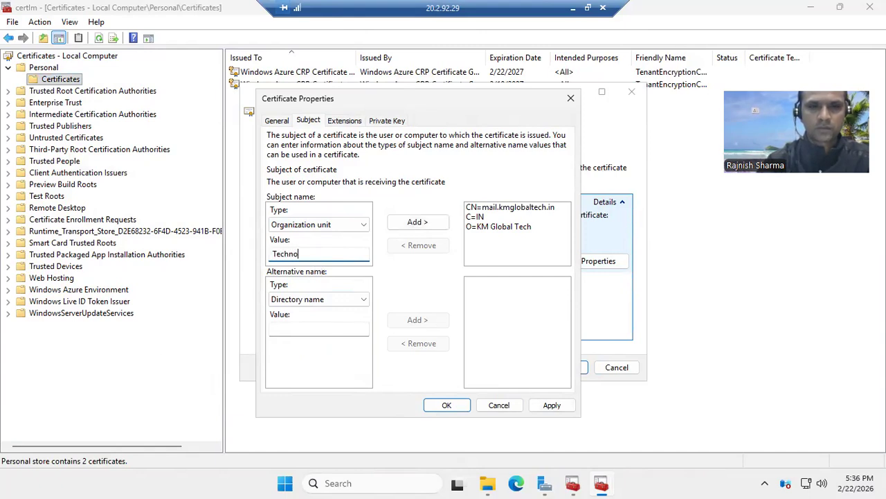
{"action": "left_click", "coordinate": [418, 222]}
Add the state Delhi to the certificate's subject name
{"action": "left_click", "coordinate": [325, 225]}
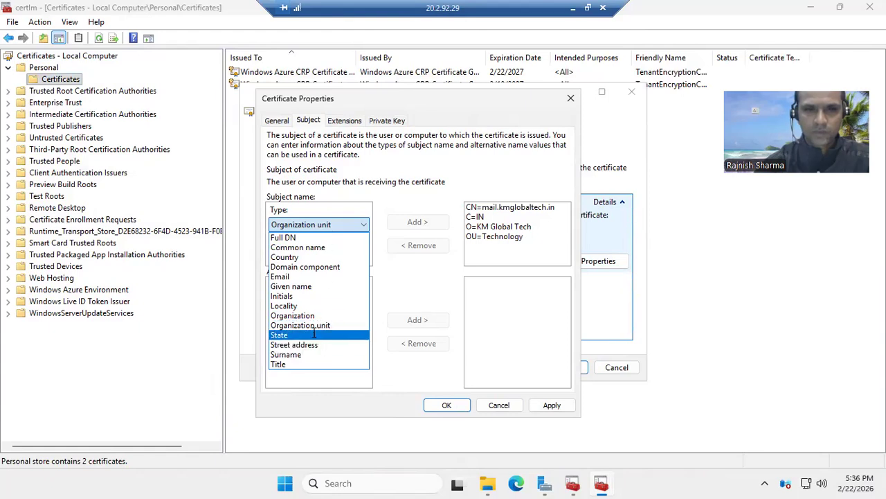
{"action": "left_click", "coordinate": [313, 335]}
{"action": "left_click", "coordinate": [311, 254]}
{"action": "type", "text": "Delhi"}
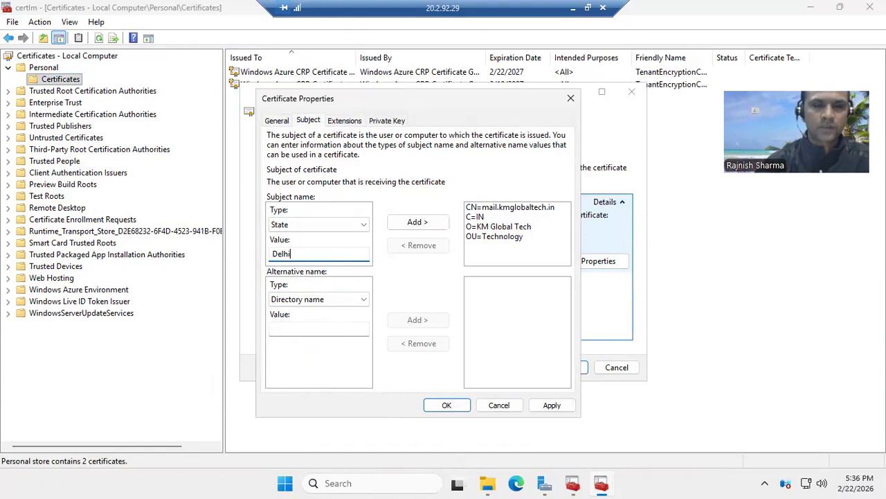
{"action": "left_click", "coordinate": [417, 230]}
{"action": "left_click", "coordinate": [362, 225]}
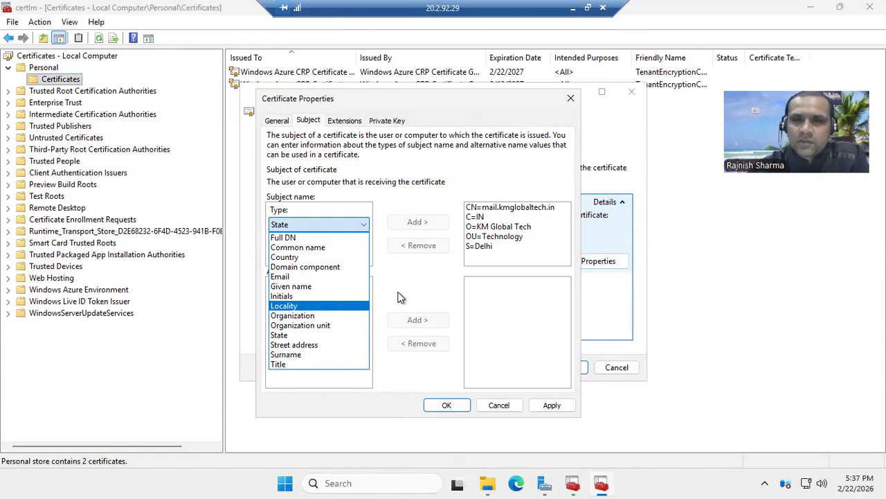
{"action": "left_click", "coordinate": [427, 273]}
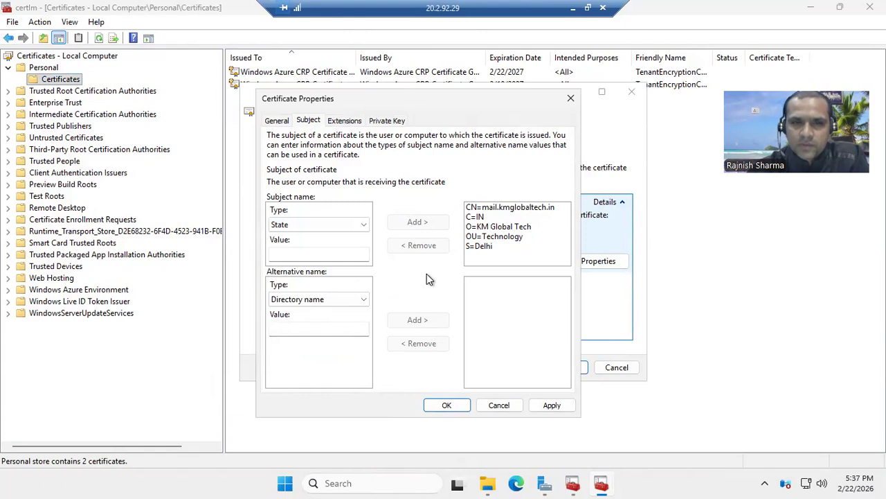
{"action": "left_click", "coordinate": [335, 300]}
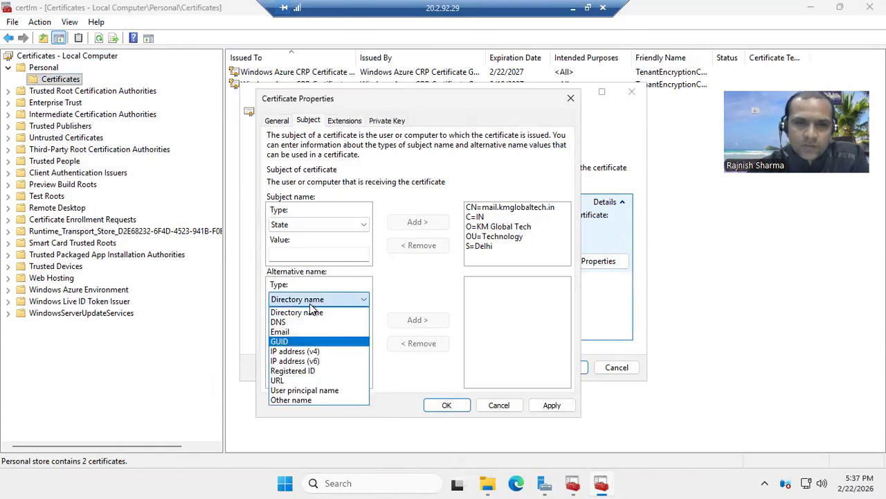
{"action": "left_click", "coordinate": [310, 320]}
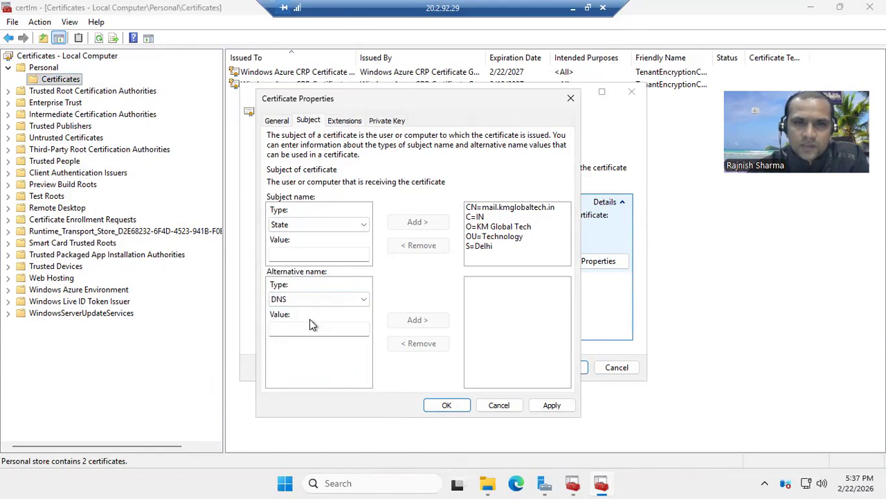
{"action": "left_click", "coordinate": [312, 326]}
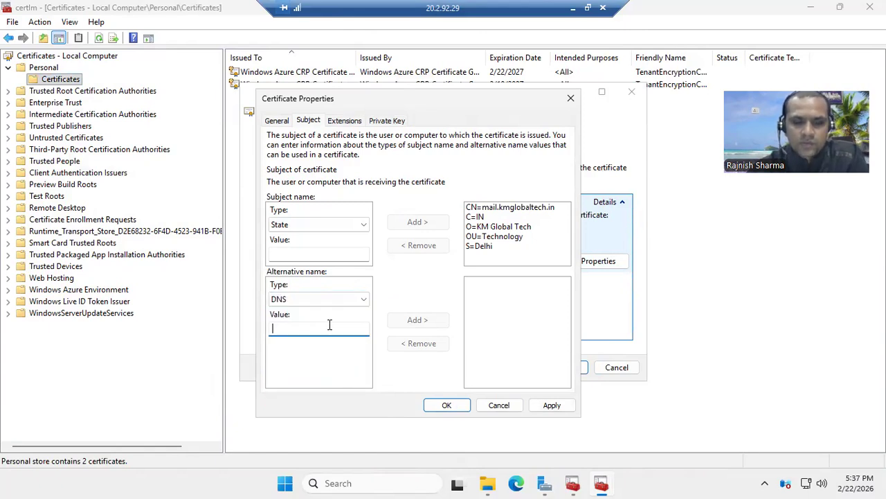
{"action": "type", "text": "mail.kmglobaltech.in"}
{"action": "key", "text": "Home"}
{"action": "key", "text": "Delete"}
{"action": "key", "text": "Delete"}
{"action": "key", "text": "Delete"}
{"action": "key", "text": "Delete"}
{"action": "key", "text": "Delete"}
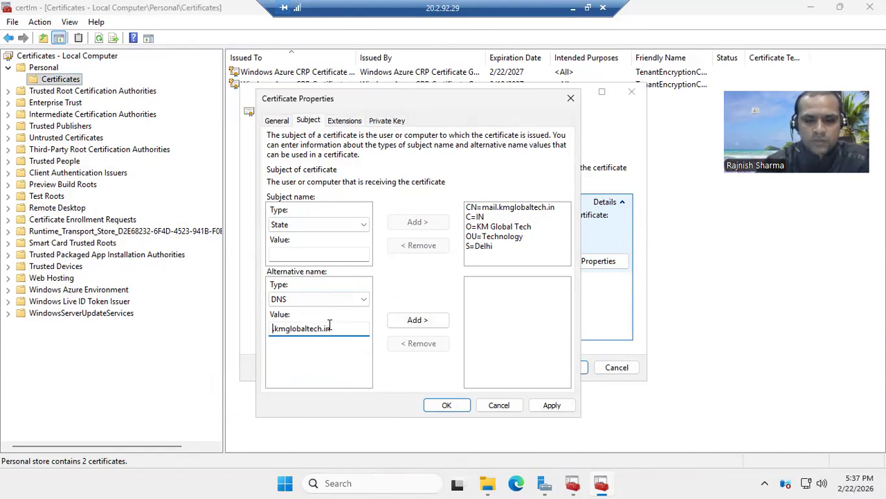
{"action": "type", "text": "www."}
{"action": "key", "text": "BackSpace"}
{"action": "left_click_drag", "start_coordinate": [363, 330], "coordinate": [213, 336]}
{"action": "key", "text": "BackSpace"}
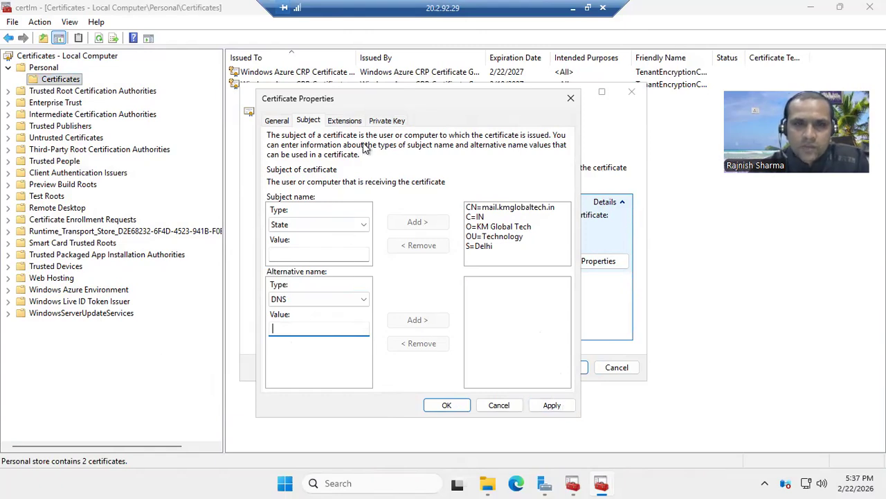
Look through the certificate's extension and private key settings, including the key permissions and signature format options
{"action": "left_click", "coordinate": [350, 122]}
{"action": "left_click", "coordinate": [394, 121]}
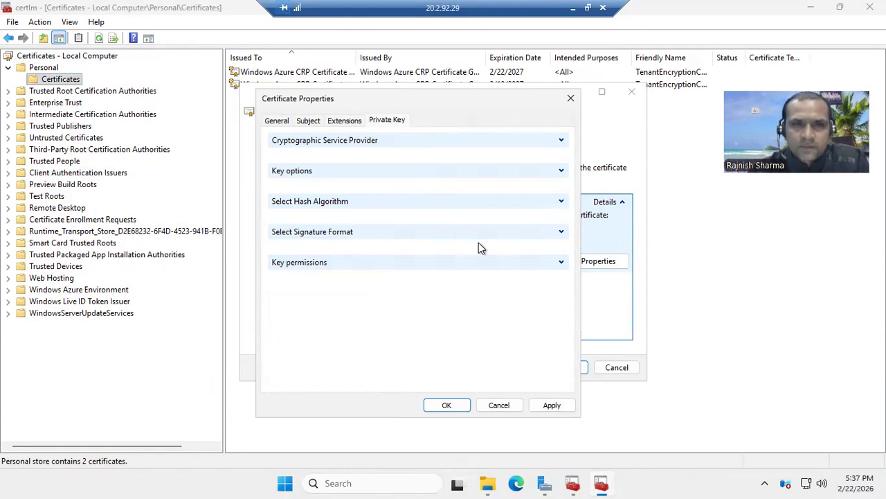
{"action": "left_click", "coordinate": [561, 263]}
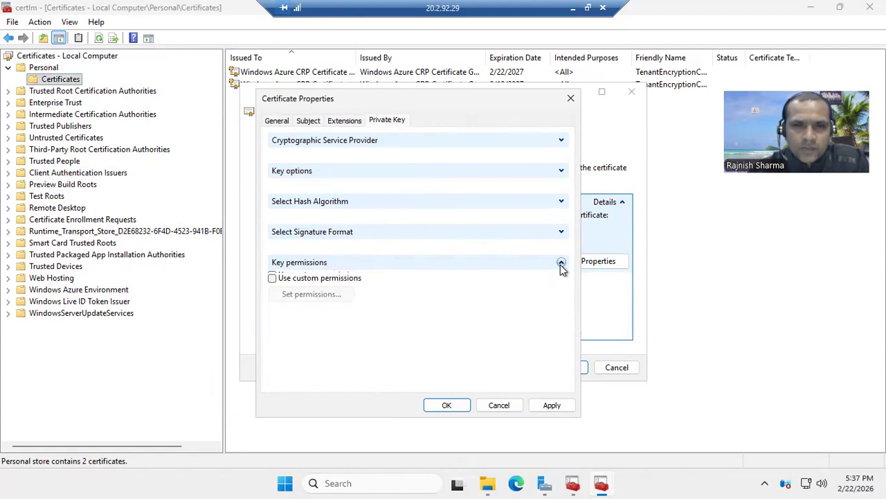
{"action": "left_click", "coordinate": [561, 264]}
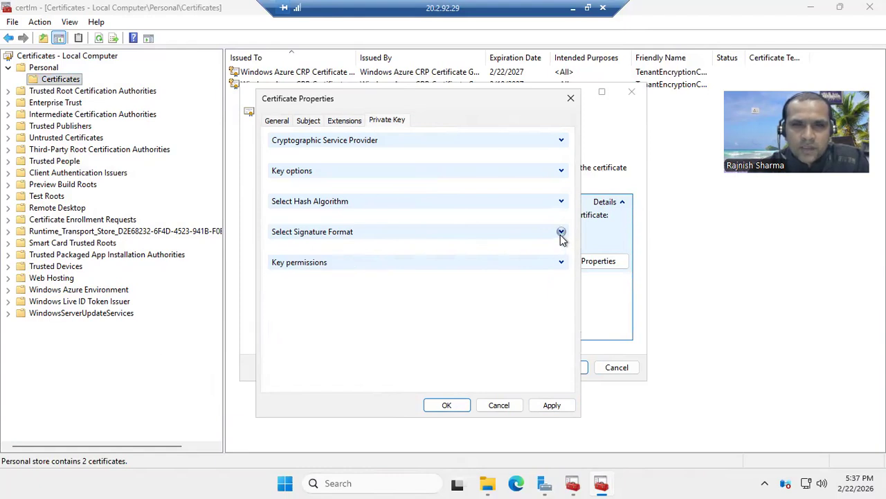
{"action": "left_click", "coordinate": [561, 233]}
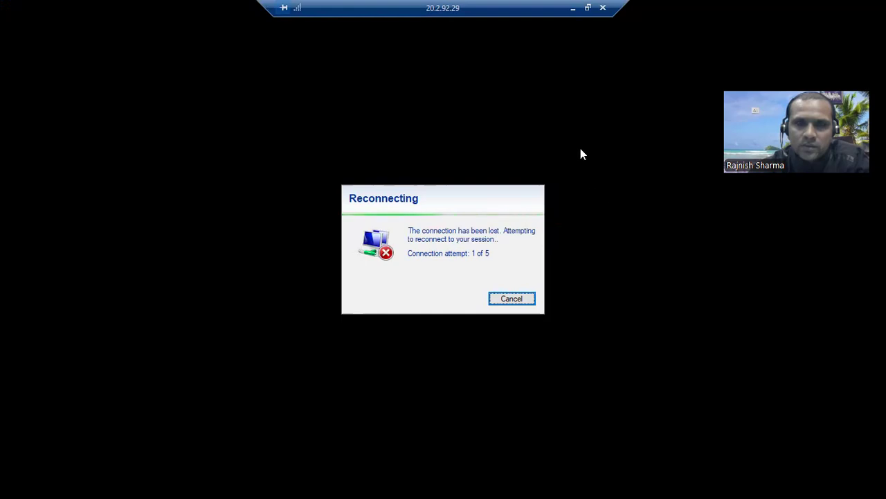
Switch to the Azure portal in Chrome and refresh the virtual machines list to check the status of IIS-VM01
{"action": "left_click", "coordinate": [573, 9]}
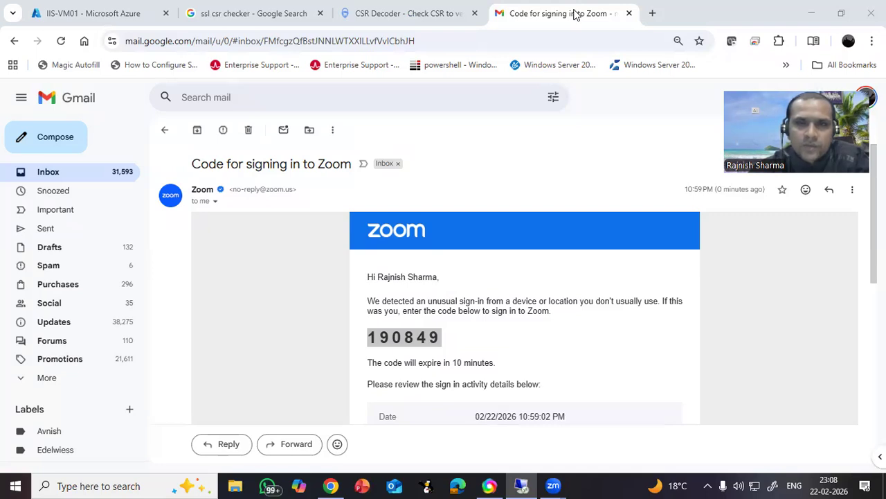
{"action": "left_click", "coordinate": [330, 485]}
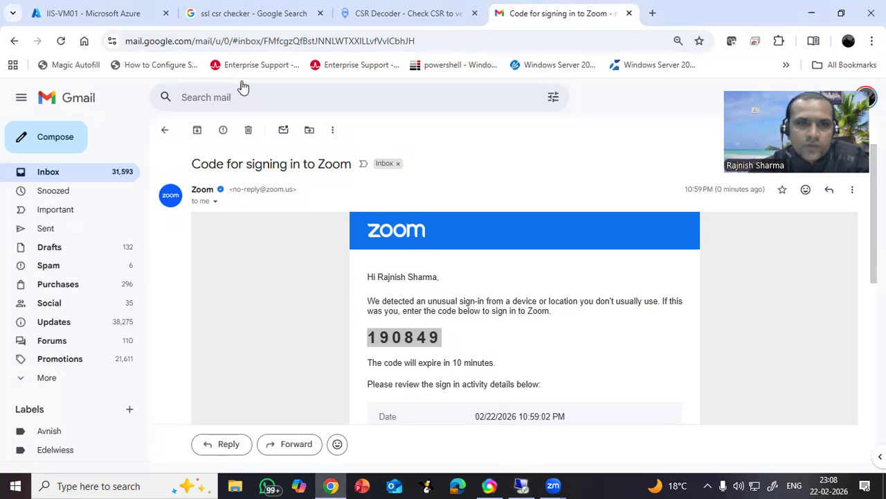
{"action": "left_click", "coordinate": [102, 8]}
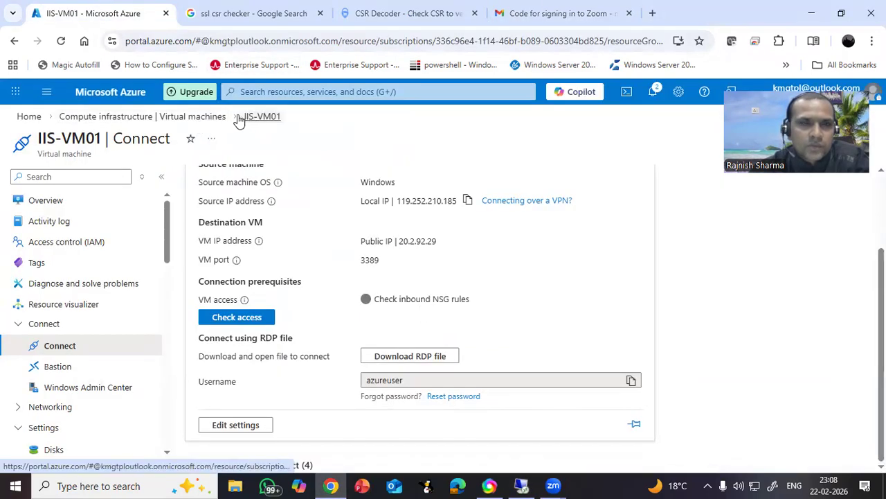
{"action": "left_click", "coordinate": [203, 119]}
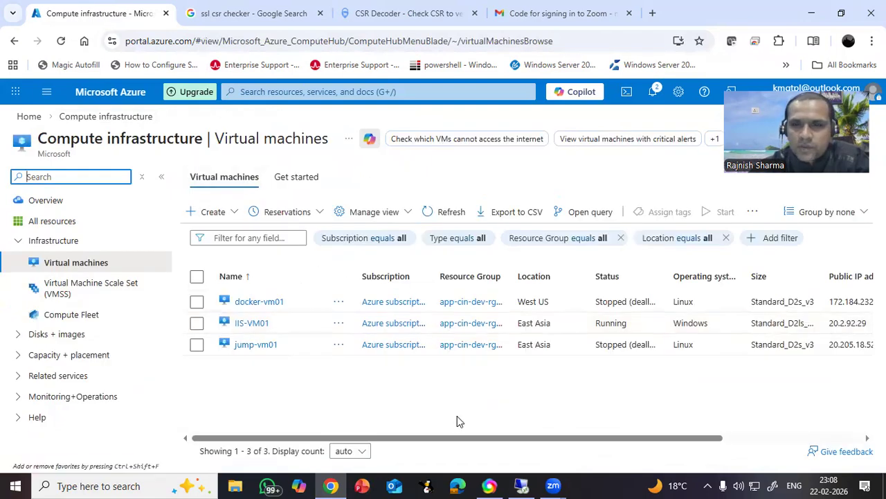
{"action": "left_click", "coordinate": [440, 222]}
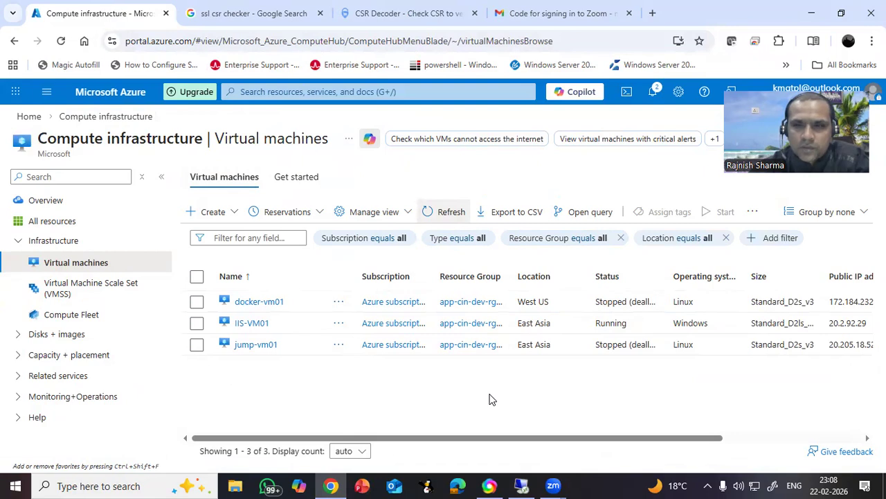
{"action": "left_click", "coordinate": [451, 219]}
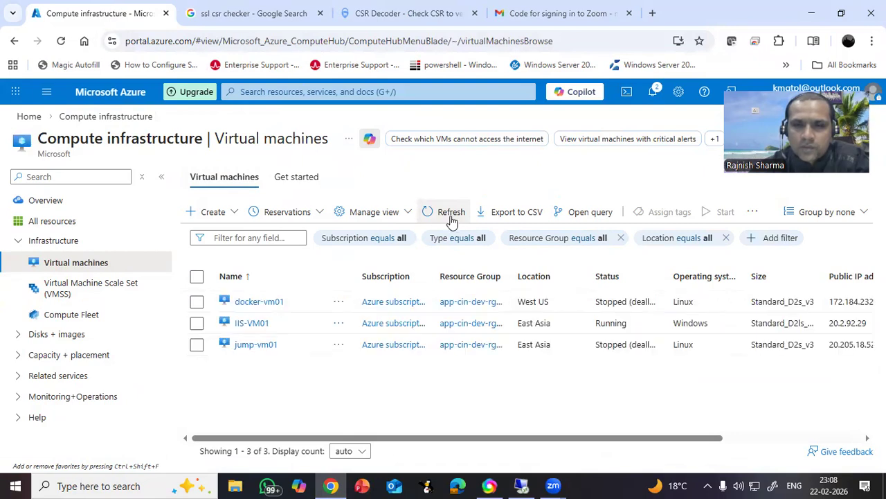
Dismiss the start command and remaining credit notifications in the Azure portal
{"action": "left_click", "coordinate": [652, 93]}
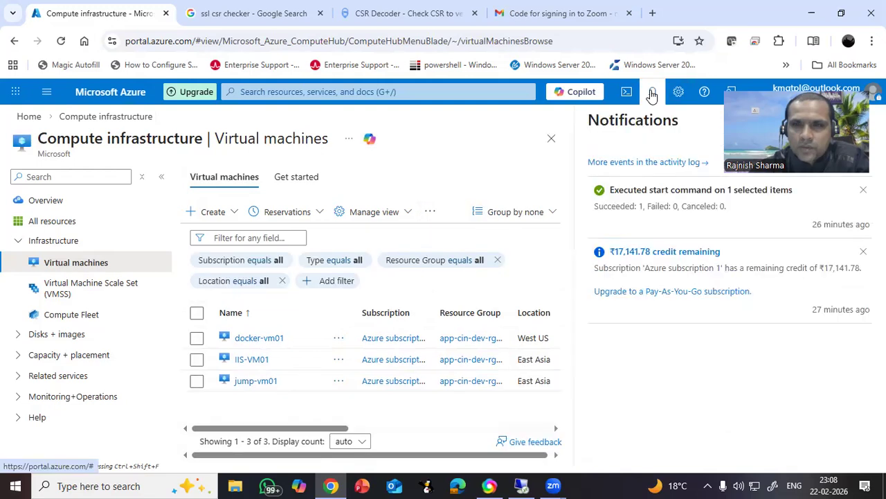
{"action": "left_click", "coordinate": [862, 190]}
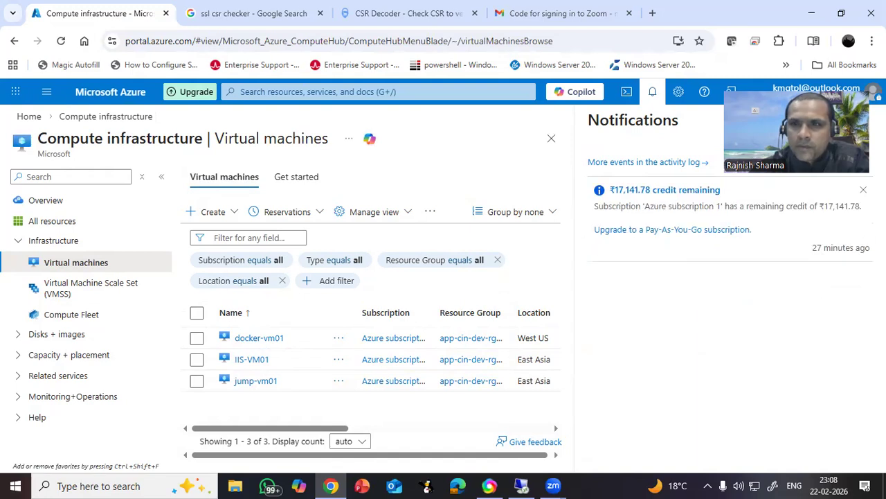
{"action": "left_click", "coordinate": [863, 189]}
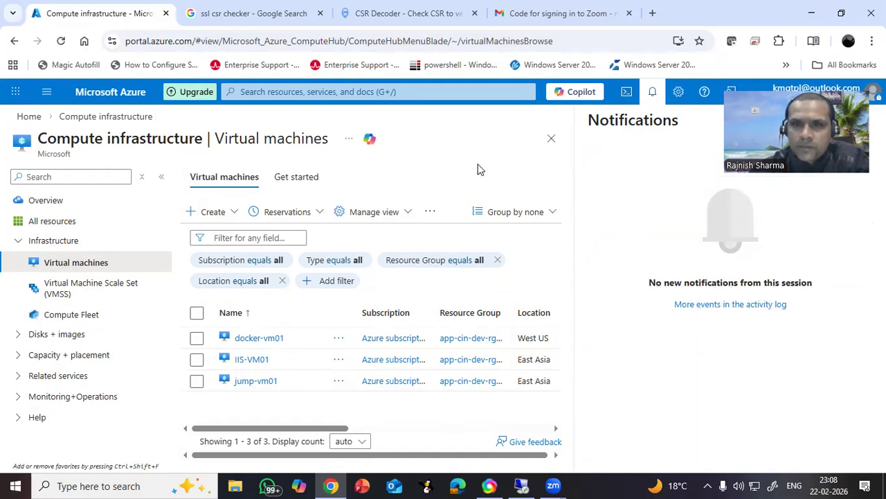
Open the IIS-VM01 virtual machine in Azure and examine its status and essential details on the overview page
{"action": "left_click", "coordinate": [251, 360]}
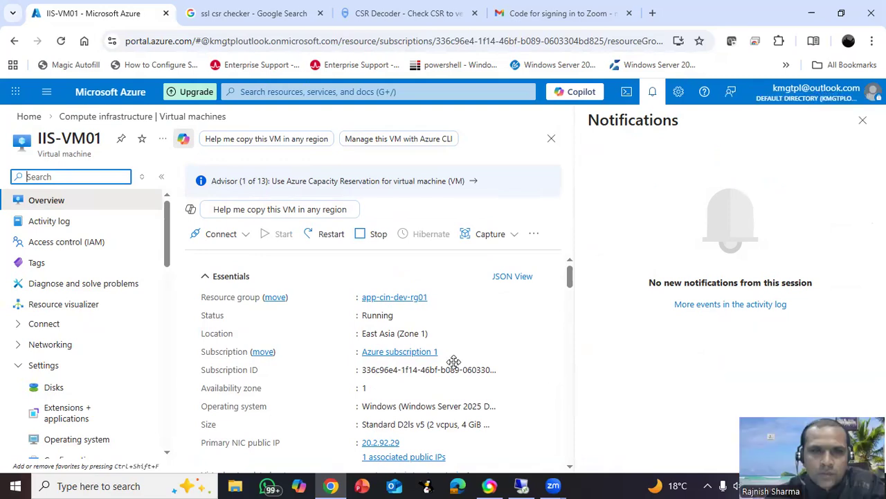
{"action": "left_click", "coordinate": [421, 305]}
{"action": "scroll", "coordinate": [422, 305], "scroll_direction": "down", "scroll_amount": 3}
{"action": "scroll", "coordinate": [422, 304], "scroll_direction": "up", "scroll_amount": 3}
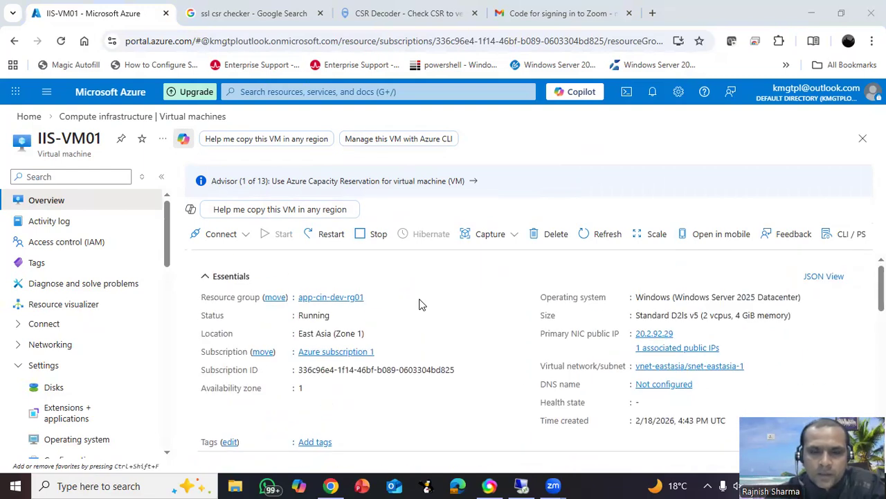
Return to the remote desktop session, inspect the available key sizes, and make the certificate's private key exportable
{"action": "left_click", "coordinate": [523, 485]}
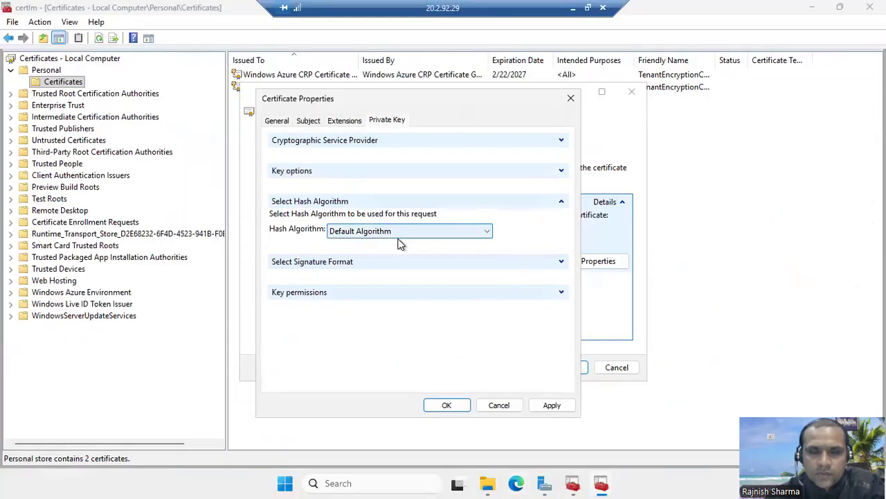
{"action": "left_click_drag", "start_coordinate": [443, 104], "coordinate": [461, 95]}
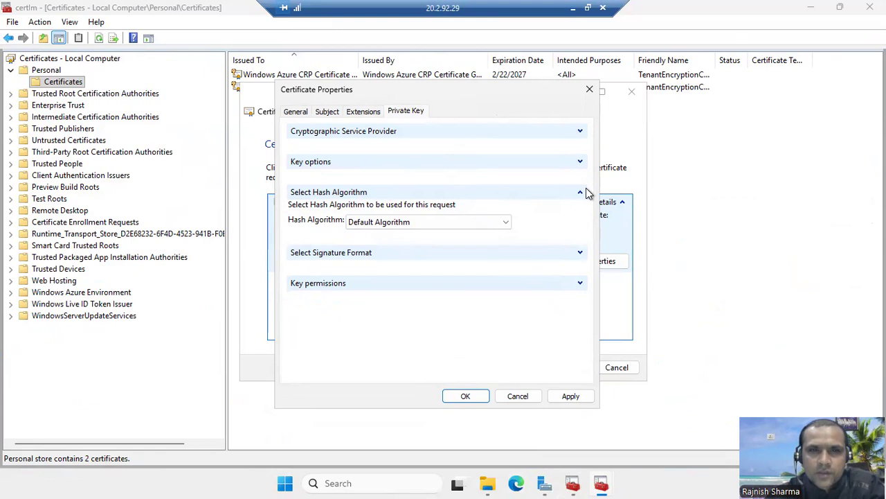
{"action": "left_click", "coordinate": [580, 162]}
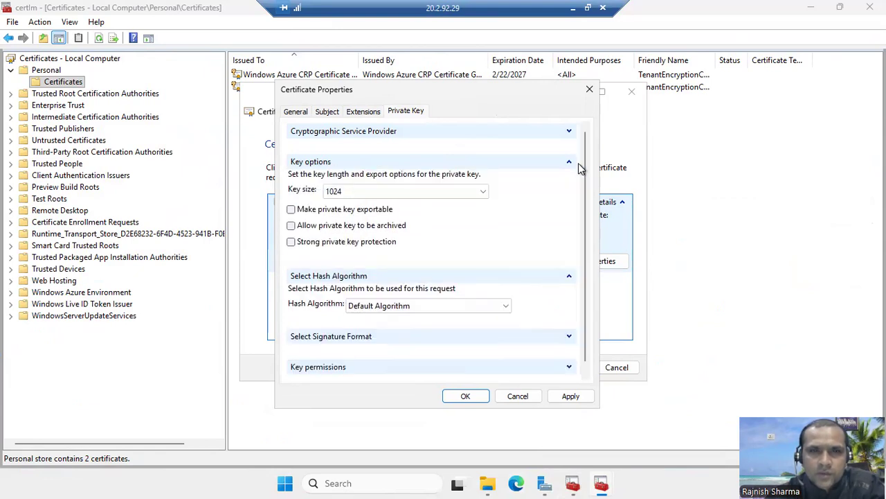
{"action": "left_click", "coordinate": [570, 276]}
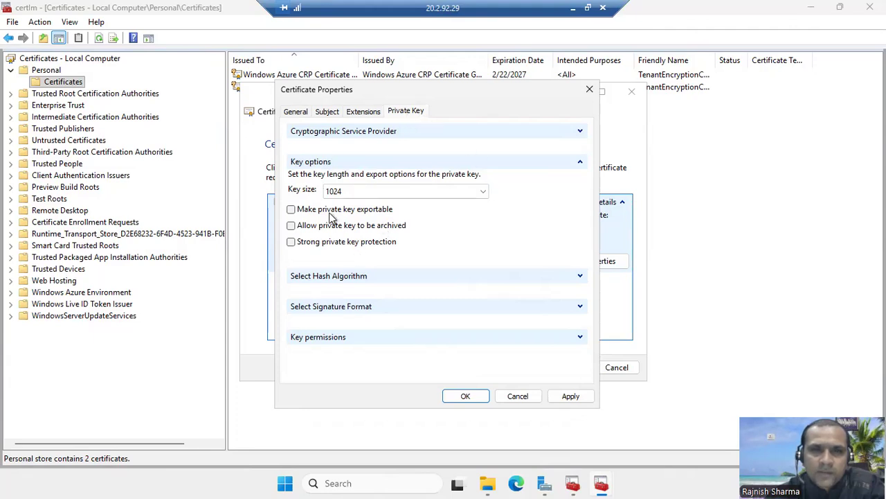
{"action": "left_click", "coordinate": [369, 191]}
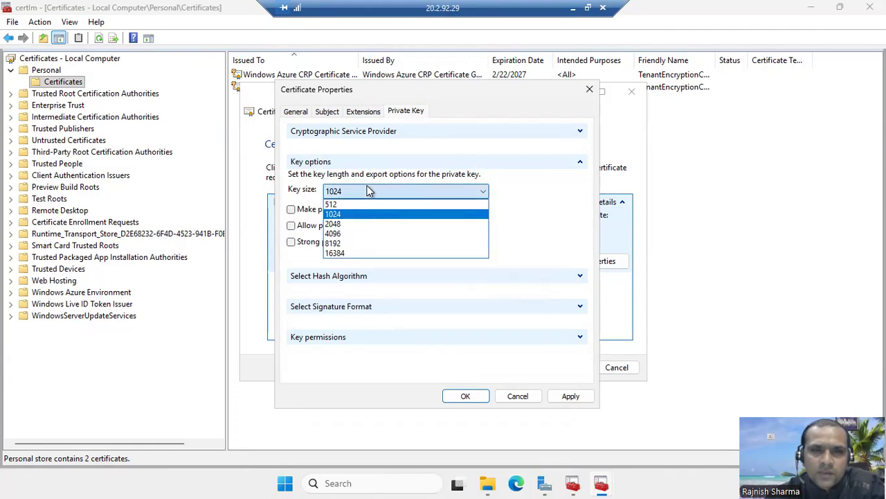
{"action": "left_click", "coordinate": [519, 174]}
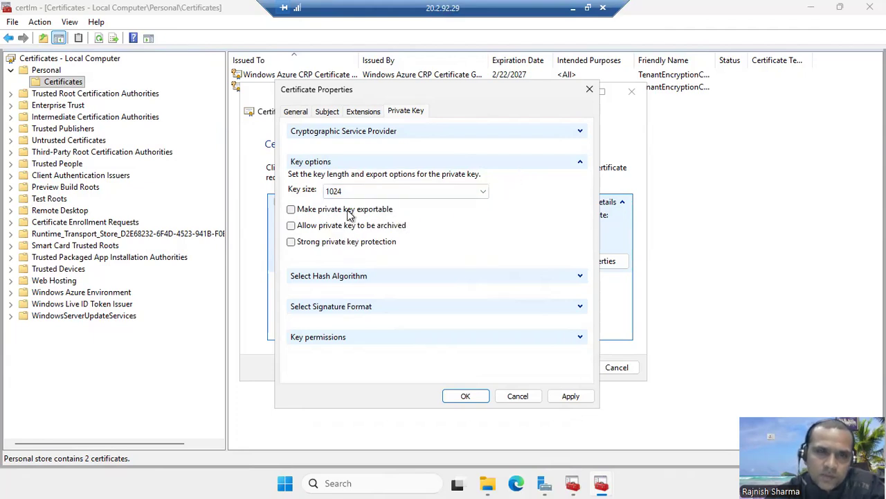
{"action": "left_click", "coordinate": [295, 214]}
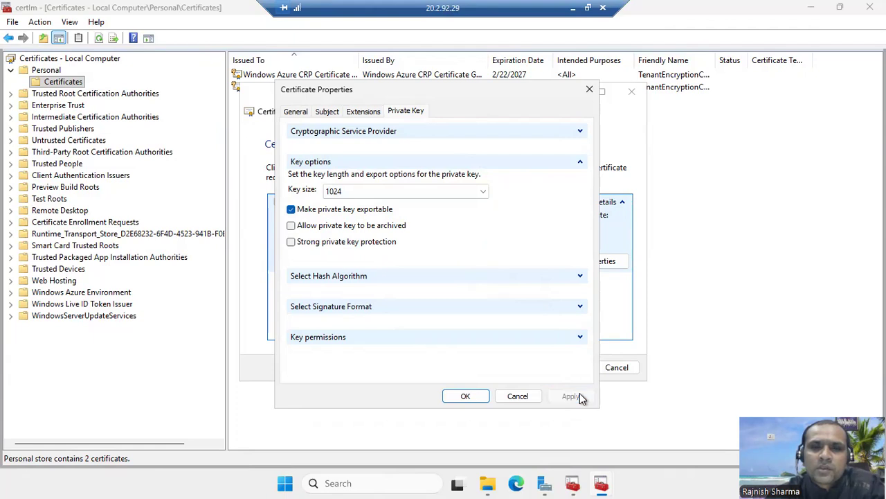
Check the certificate's subject entries, accept the certificate properties, and continue to the offline request's save settings
{"action": "left_click", "coordinate": [333, 111]}
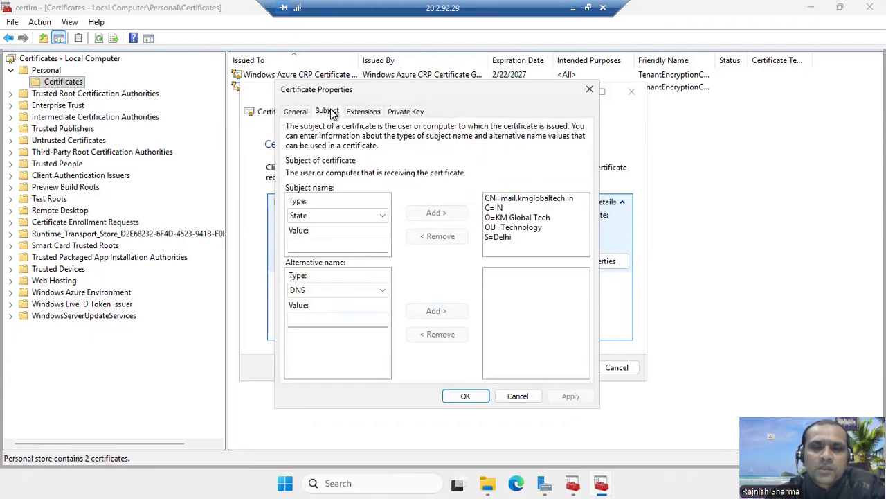
{"action": "left_click", "coordinate": [465, 396]}
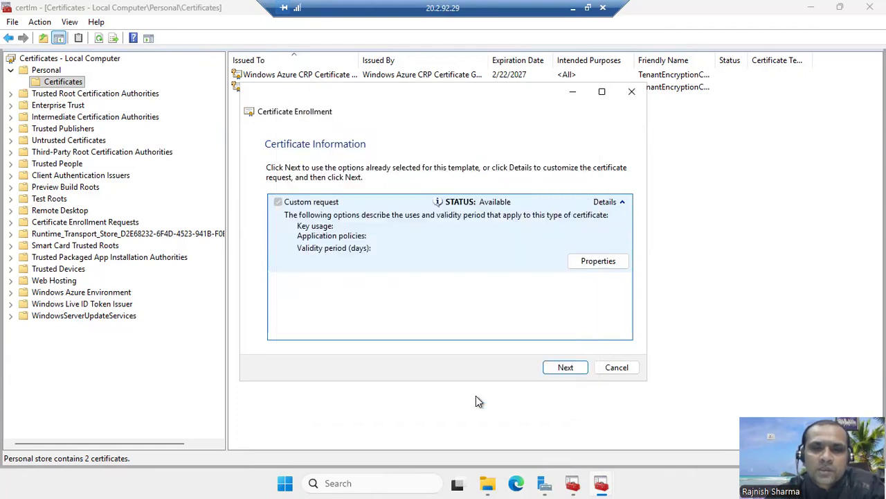
{"action": "left_click", "coordinate": [566, 367]}
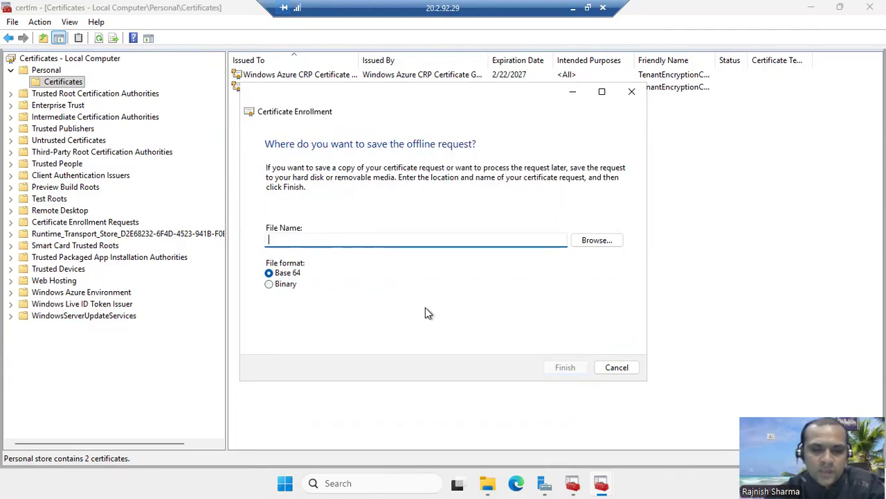
Save the offline request in Base 64 format as webssl in the C:\CSR folder and finish the enrollment
{"action": "type", "text": "myweb"}
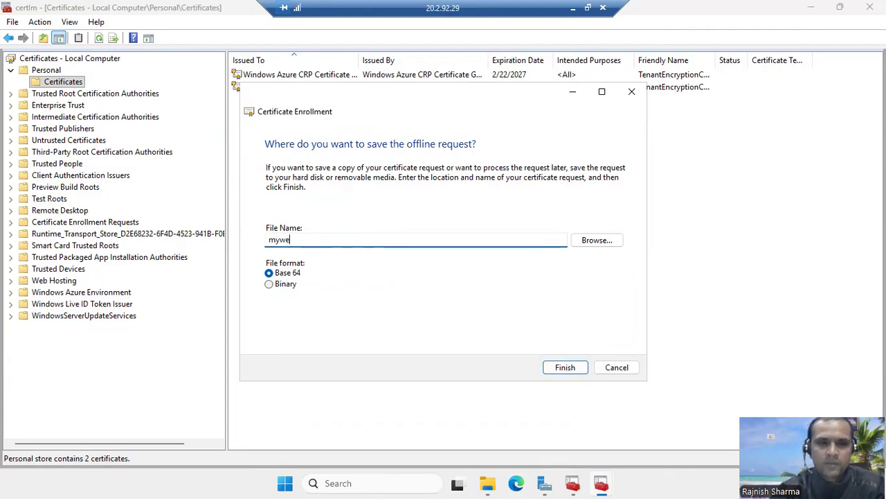
{"action": "left_click", "coordinate": [613, 240]}
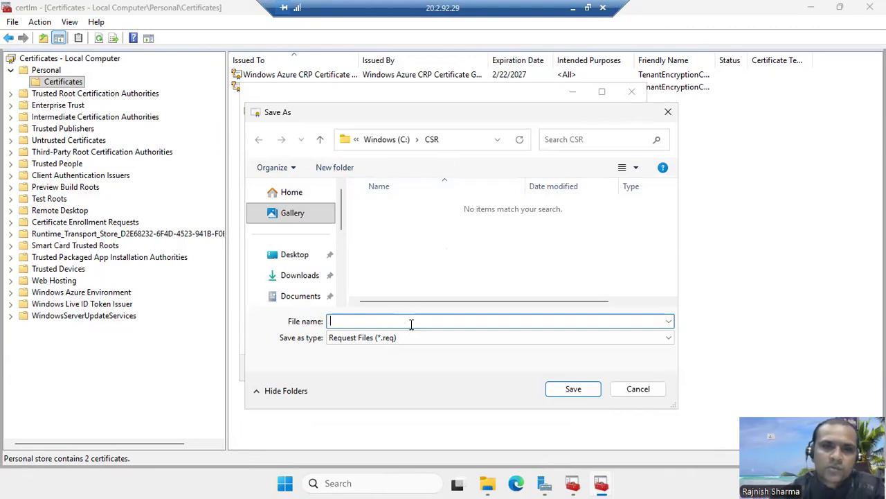
{"action": "type", "text": "web"}
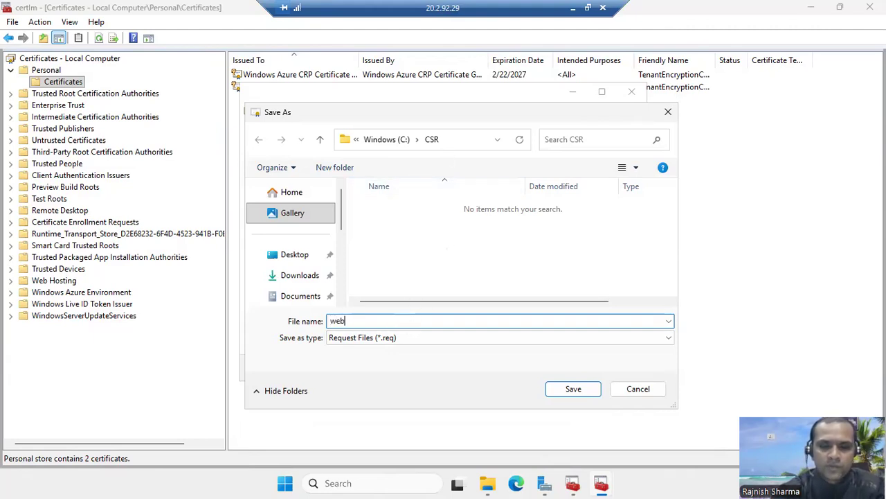
{"action": "key", "text": "Return"}
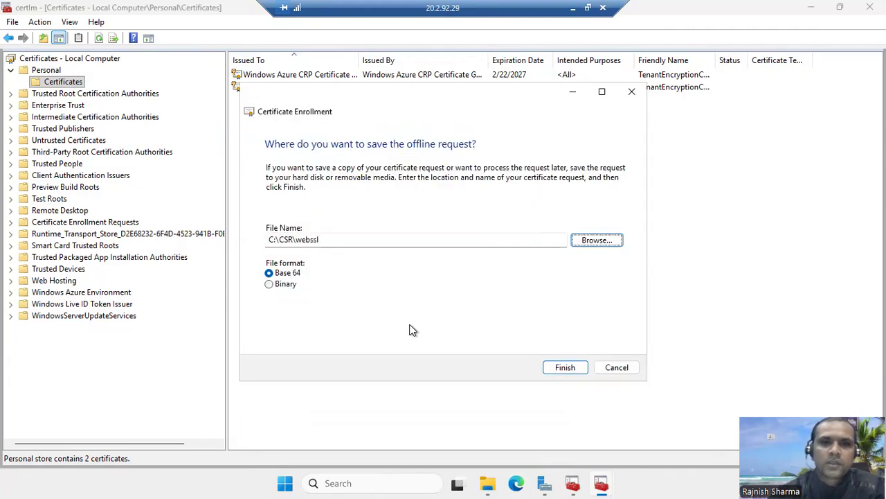
{"action": "left_click", "coordinate": [565, 368]}
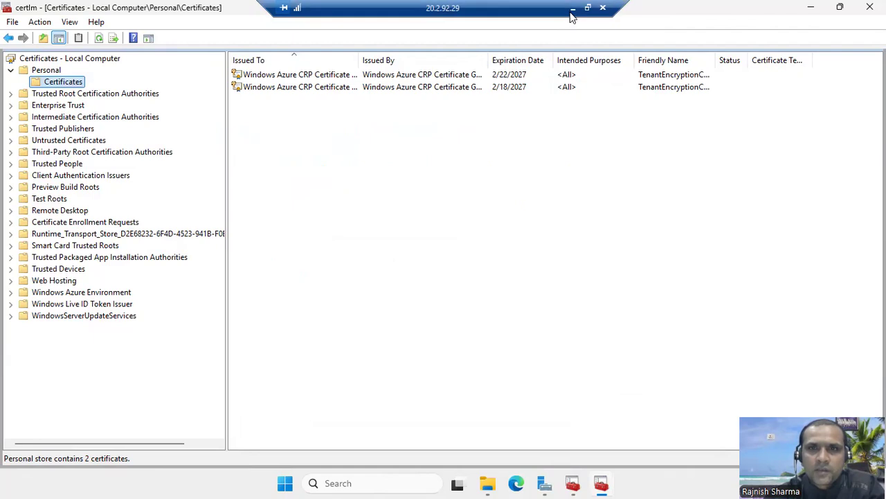
Open the webssl request file from the CSR folder in Notepad
{"action": "left_click", "coordinate": [487, 482]}
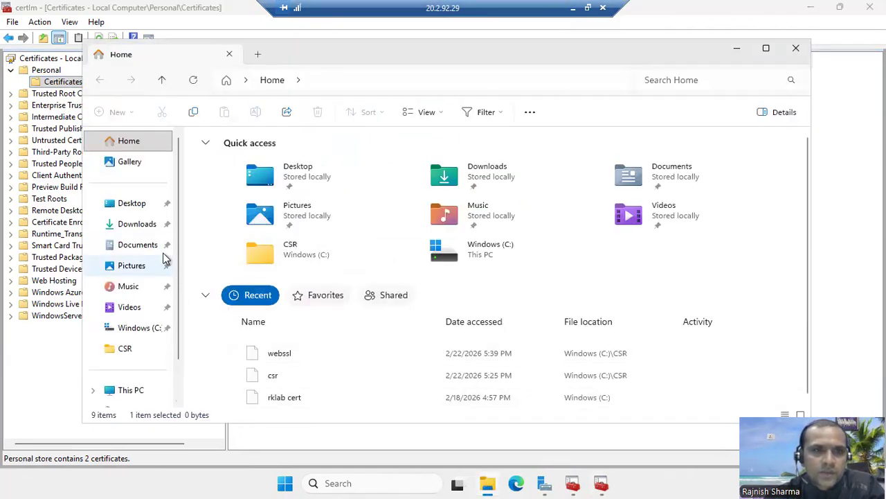
{"action": "left_click", "coordinate": [150, 228]}
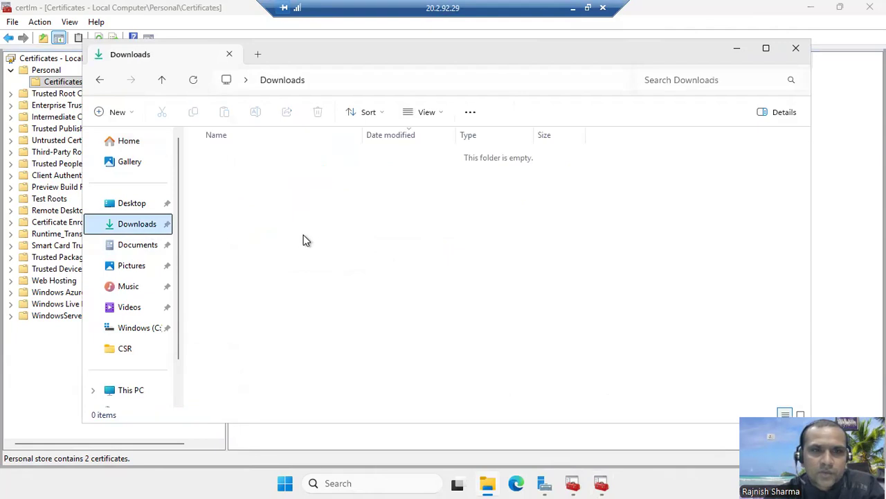
{"action": "left_click", "coordinate": [127, 349]}
{"action": "left_click", "coordinate": [246, 174]}
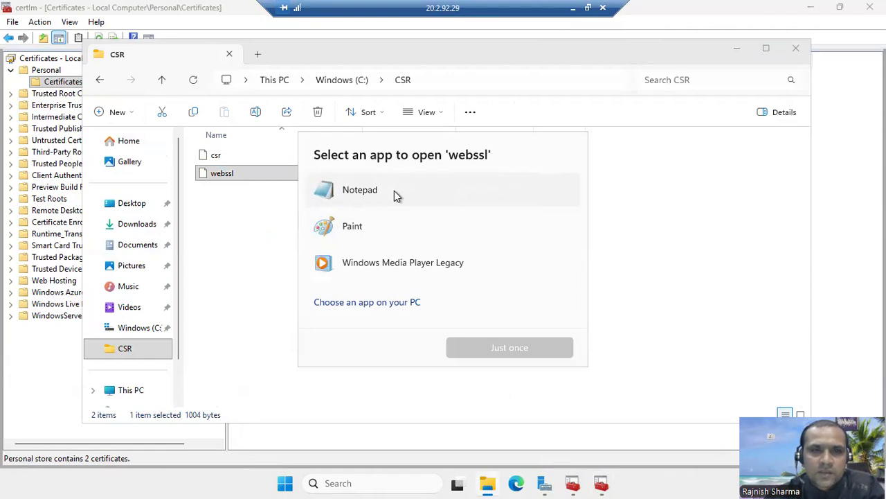
{"action": "left_click", "coordinate": [394, 190]}
{"action": "left_click", "coordinate": [539, 350]}
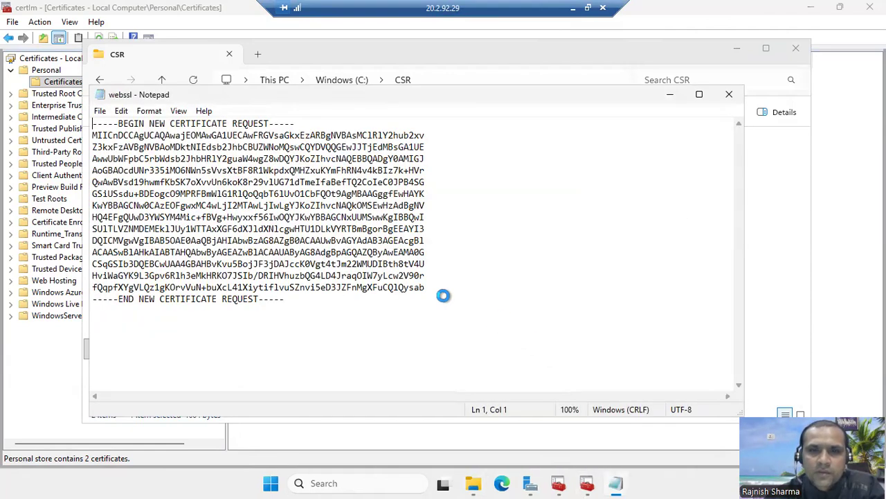
Remove the empty last line of the webssl file and copy the entire certificate request text
{"action": "left_click", "coordinate": [255, 327]}
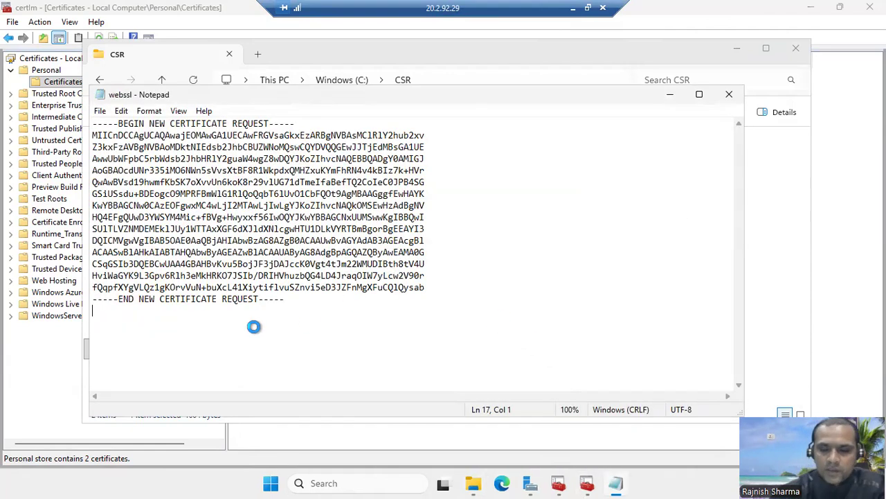
{"action": "key", "text": "BackSpace"}
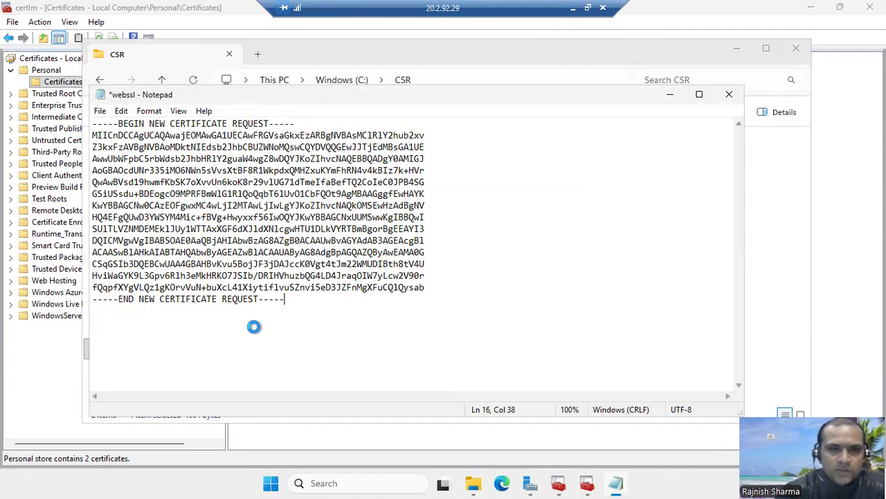
{"action": "left_click_drag", "start_coordinate": [178, 208], "coordinate": [58, 121]}
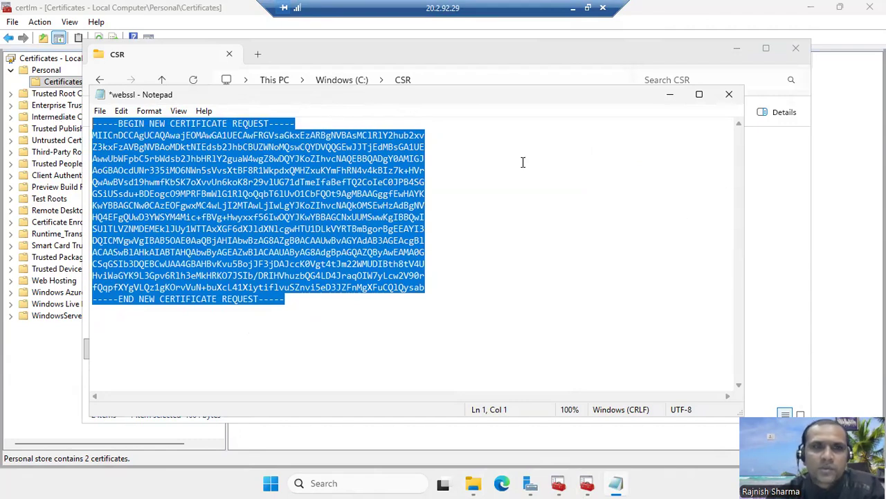
Switch to Chrome and look through the Google results for "ssl csr checker" for an online CSR decoder
{"action": "left_click", "coordinate": [573, 13]}
{"action": "left_click", "coordinate": [408, 13]}
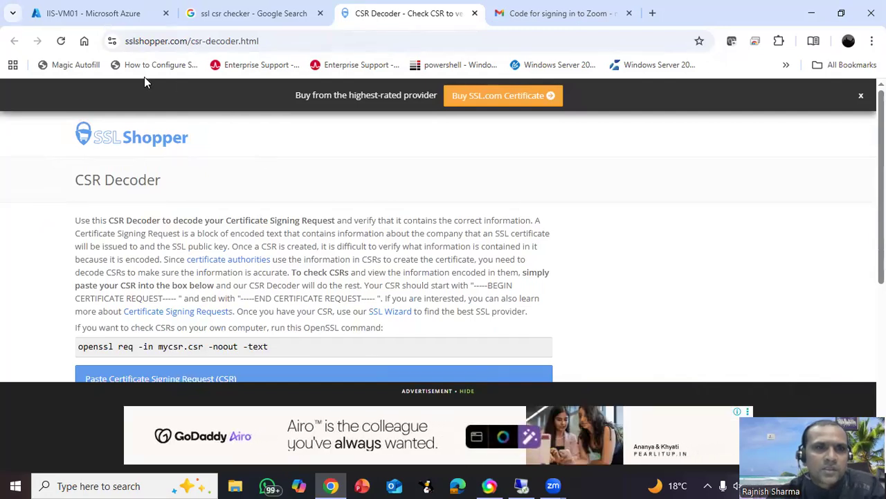
{"action": "double_click", "coordinate": [234, 41]}
{"action": "left_click", "coordinate": [232, 15]}
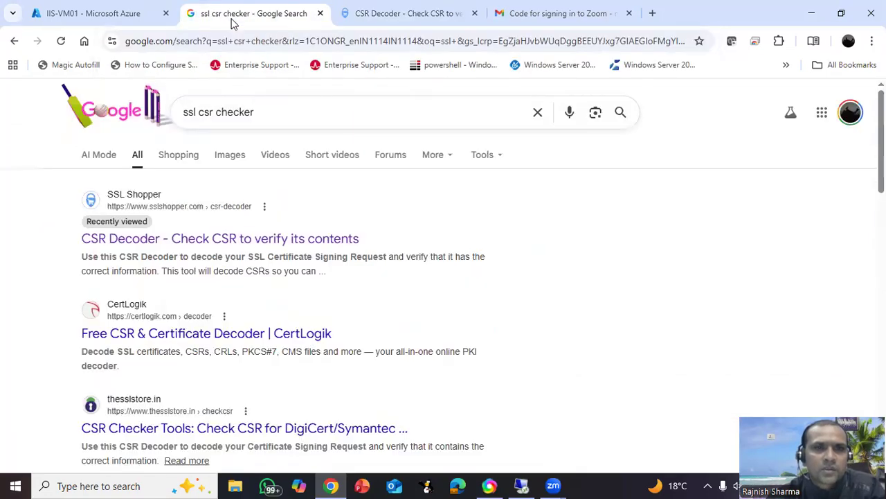
{"action": "left_click_drag", "start_coordinate": [339, 108], "coordinate": [163, 113]}
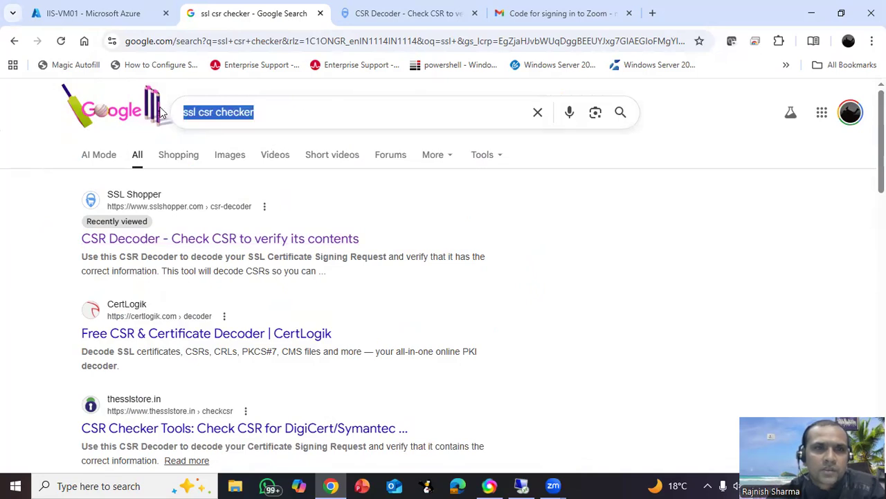
{"action": "left_click", "coordinate": [323, 116]}
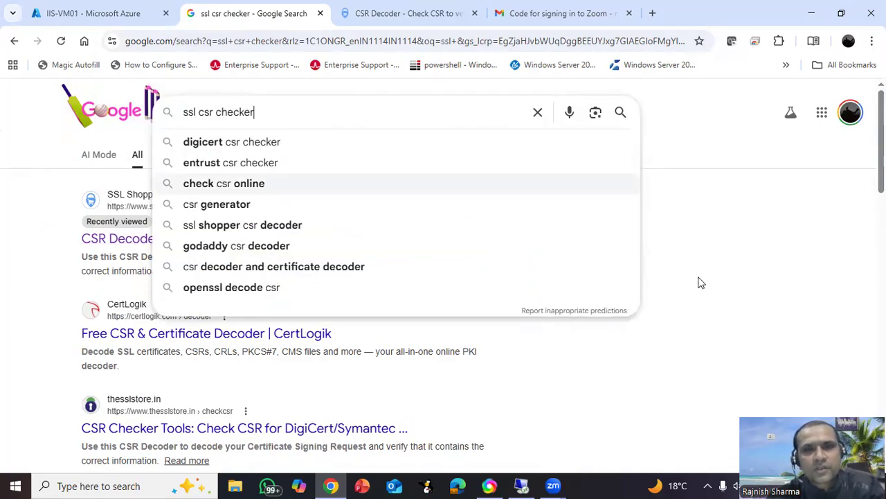
{"action": "left_click", "coordinate": [720, 255]}
{"action": "scroll", "coordinate": [367, 318], "scroll_direction": "down", "scroll_amount": 3}
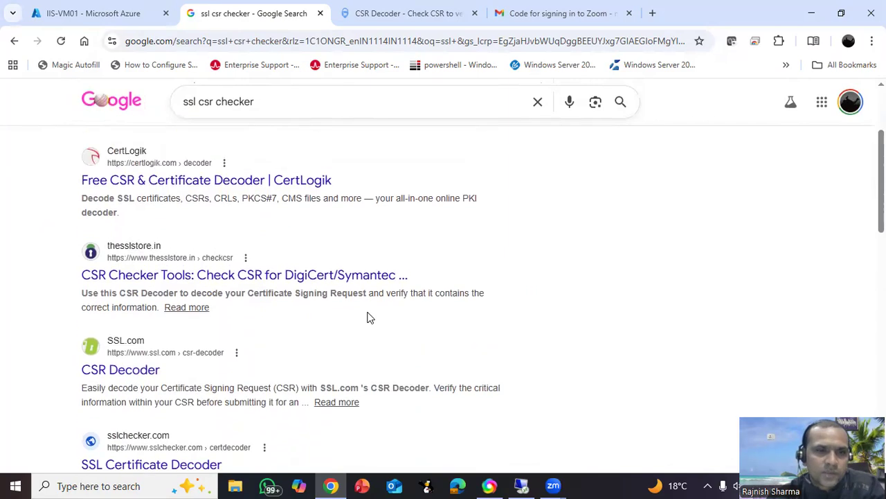
{"action": "scroll", "coordinate": [366, 316], "scroll_direction": "up", "scroll_amount": 3}
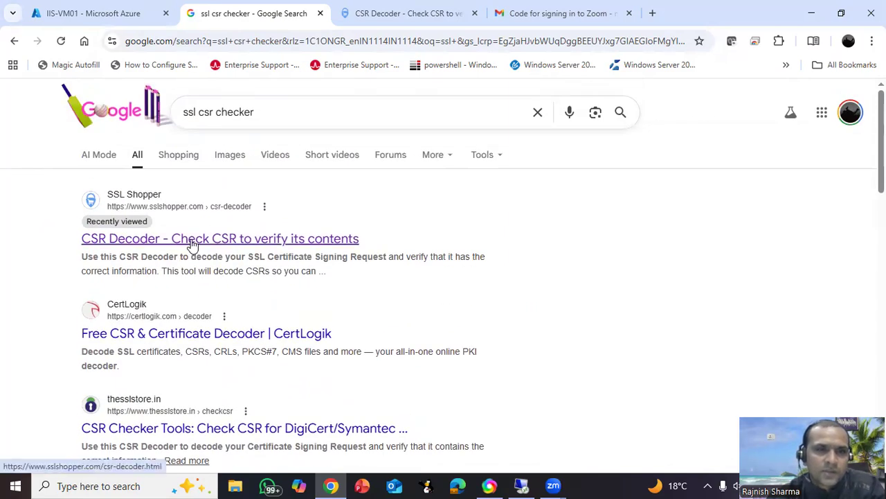
Replace the old request text in the SSL Shopper CSR Decoder with the copied webssl certificate request
{"action": "left_click", "coordinate": [367, 16]}
{"action": "scroll", "coordinate": [442, 337], "scroll_direction": "down", "scroll_amount": 1}
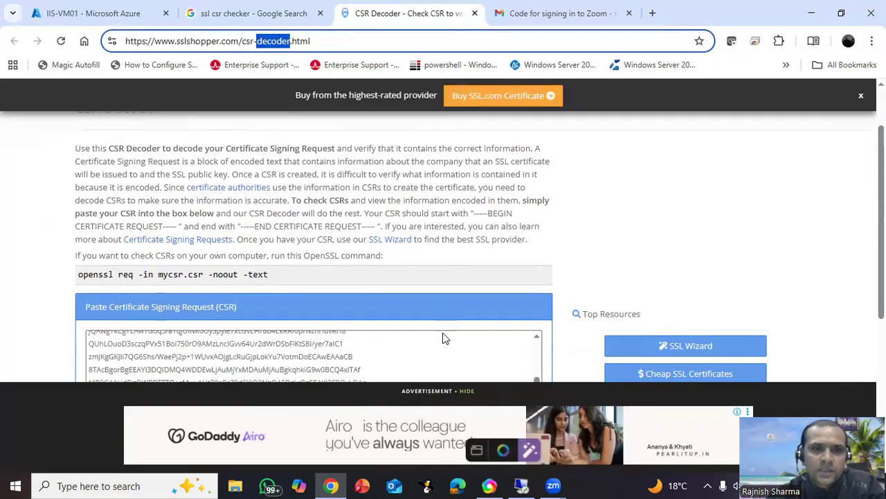
{"action": "scroll", "coordinate": [442, 338], "scroll_direction": "down", "scroll_amount": 1}
{"action": "left_click", "coordinate": [408, 332]}
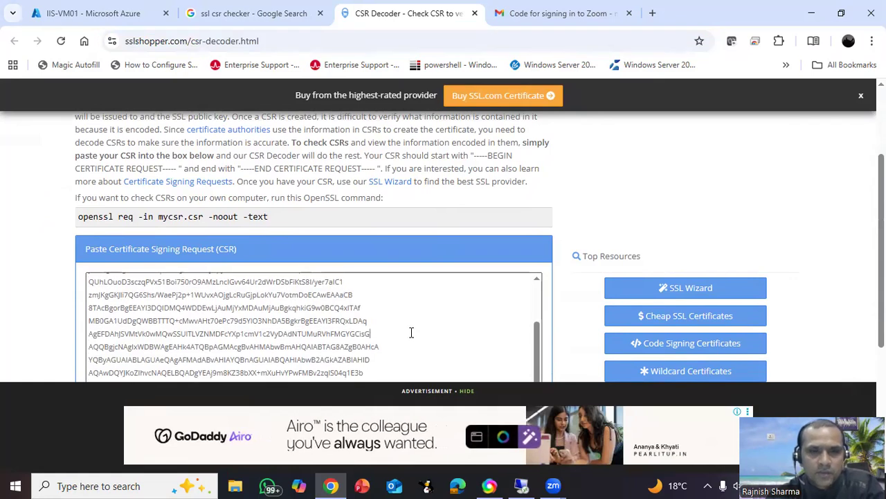
{"action": "key", "text": "ctrl+a"}
{"action": "key", "text": "BackSpace"}
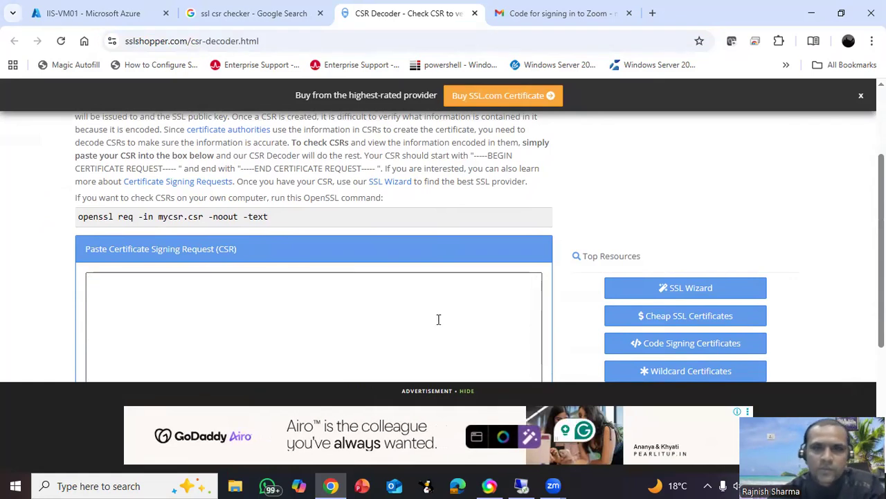
{"action": "scroll", "coordinate": [603, 236], "scroll_direction": "down", "scroll_amount": 1}
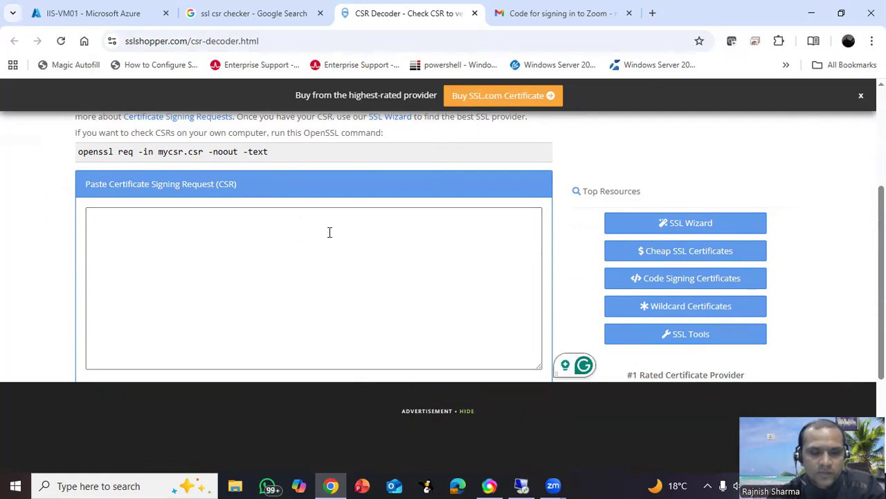
{"action": "key", "text": "ctrl+v"}
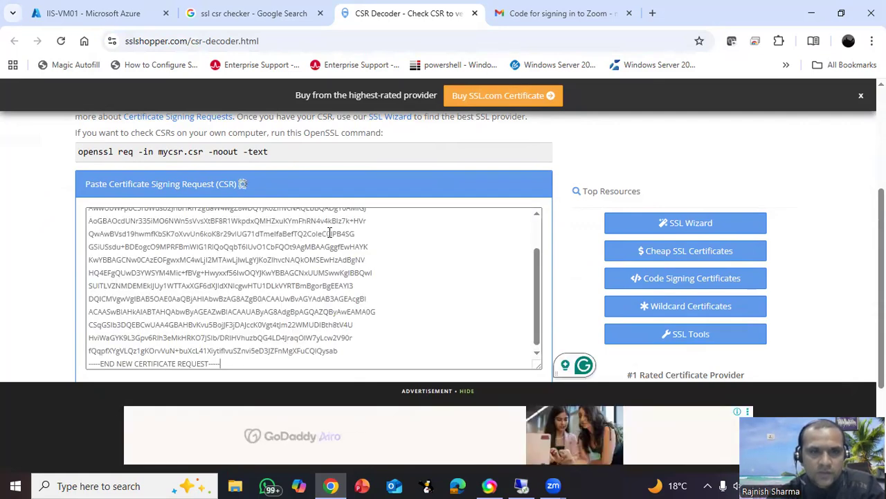
Examine the decoded CSR information, checking the common name, organization, organization unit, state and country
{"action": "scroll", "coordinate": [418, 290], "scroll_direction": "down", "scroll_amount": 3}
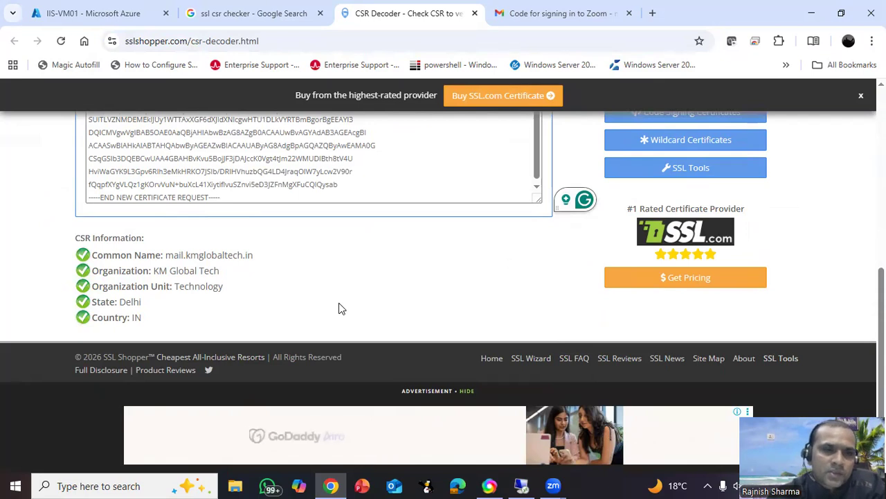
{"action": "left_click_drag", "start_coordinate": [147, 328], "coordinate": [76, 237]}
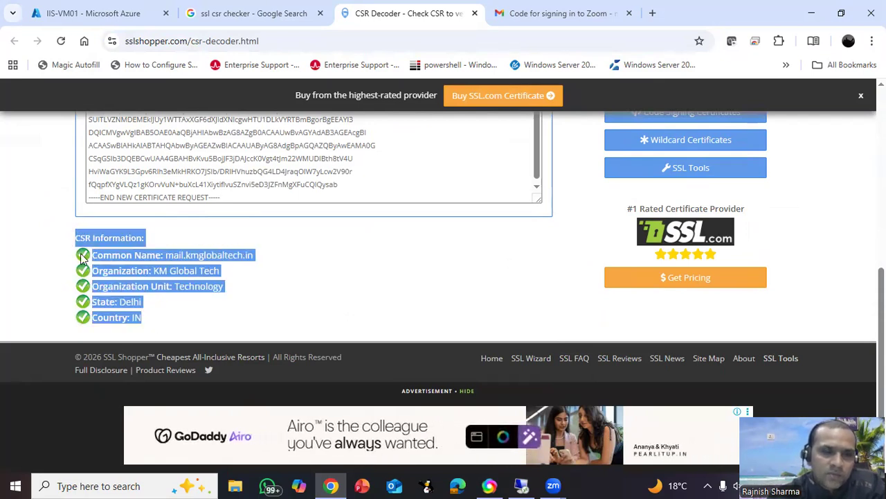
{"action": "left_click", "coordinate": [175, 314]}
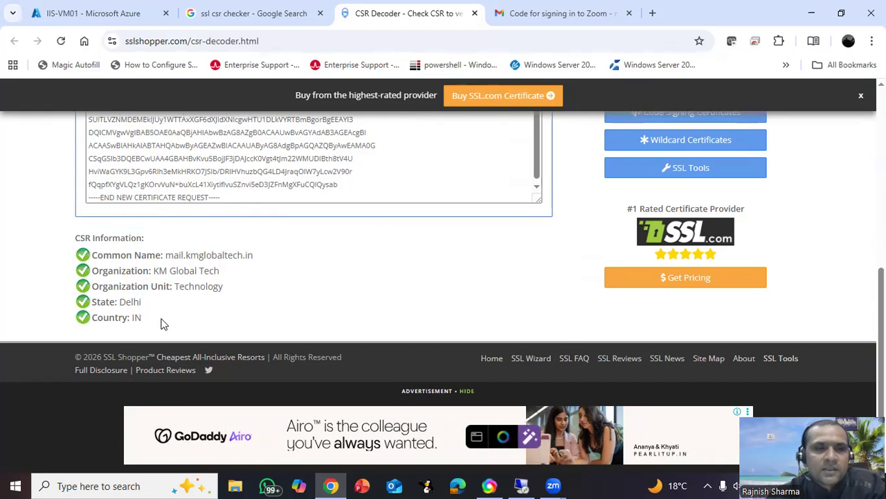
{"action": "left_click_drag", "start_coordinate": [143, 317], "coordinate": [69, 243]}
{"action": "left_click", "coordinate": [182, 317]}
{"action": "left_click_drag", "start_coordinate": [256, 255], "coordinate": [73, 236]}
{"action": "left_click", "coordinate": [186, 319]}
{"action": "left_click_drag", "start_coordinate": [186, 319], "coordinate": [73, 236]}
{"action": "left_click", "coordinate": [225, 303]}
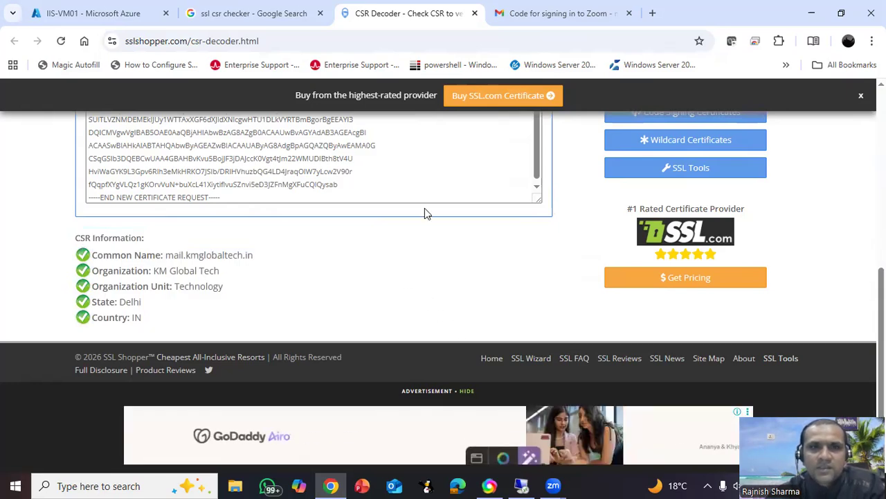
On the remote server, close the webssl file without saving its changes and the CSR folder window, and return to Chrome
{"action": "left_click", "coordinate": [522, 485]}
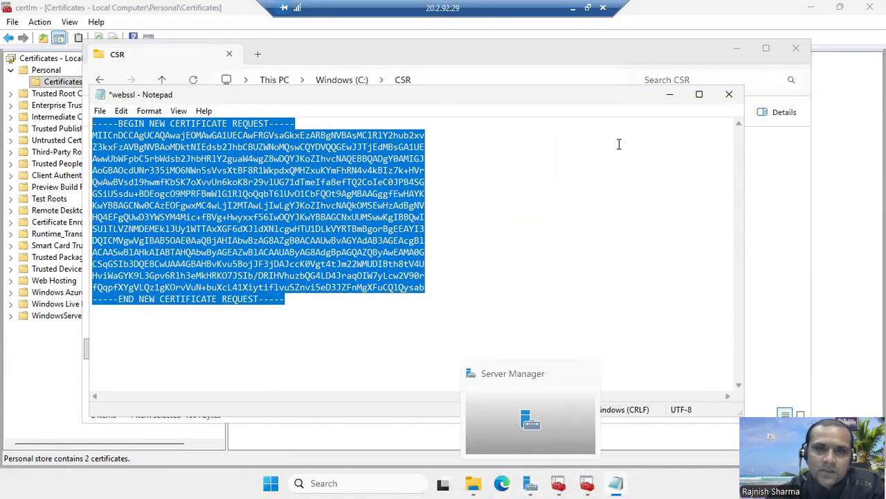
{"action": "left_click", "coordinate": [729, 95]}
{"action": "left_click", "coordinate": [465, 247]}
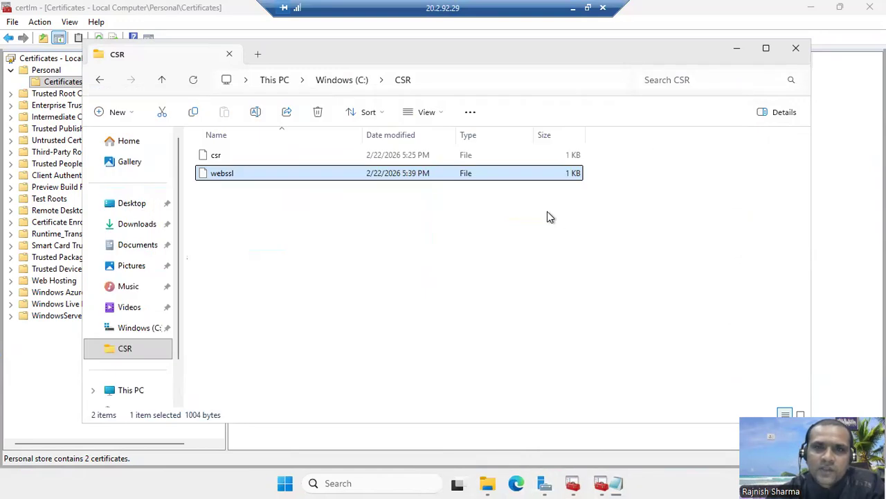
{"action": "left_click", "coordinate": [795, 48]}
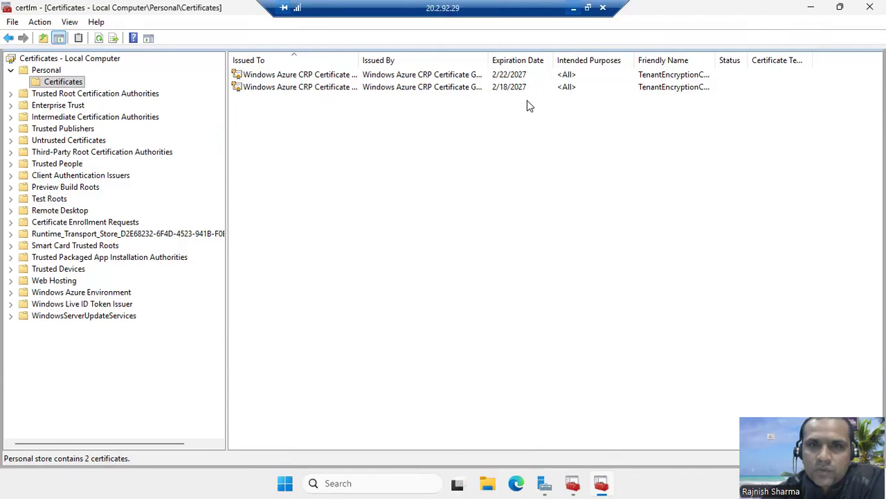
{"action": "key", "text": "alt+Tab"}
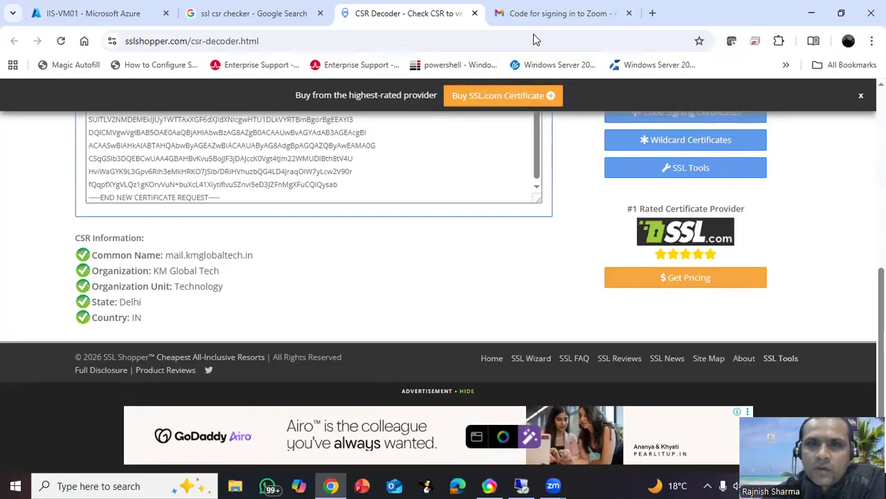